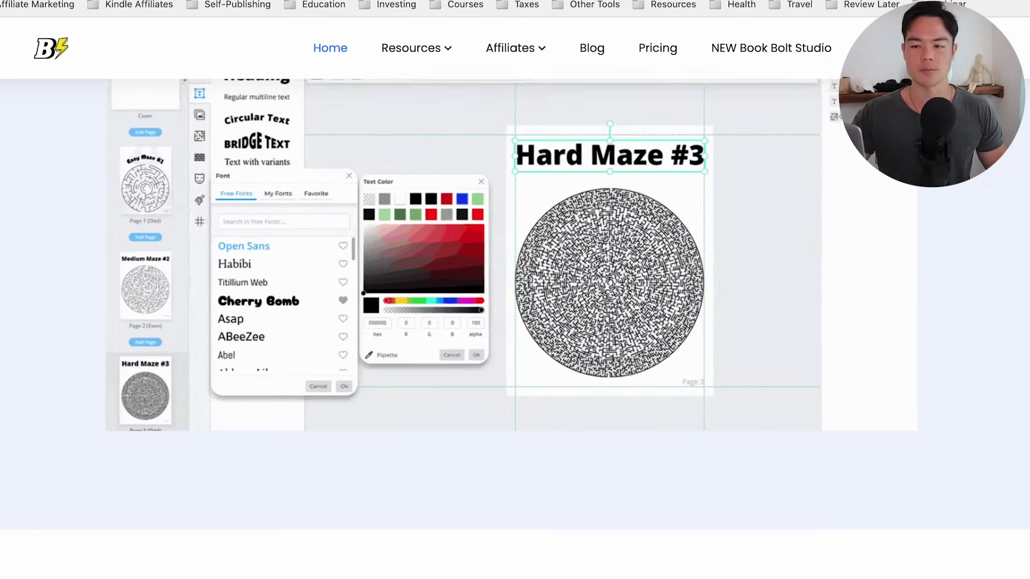
- Look over Book Bolt's puzzle and activity page types, its research tutorial videos and the list of research tools
scroll(515, 322, "up", 3)
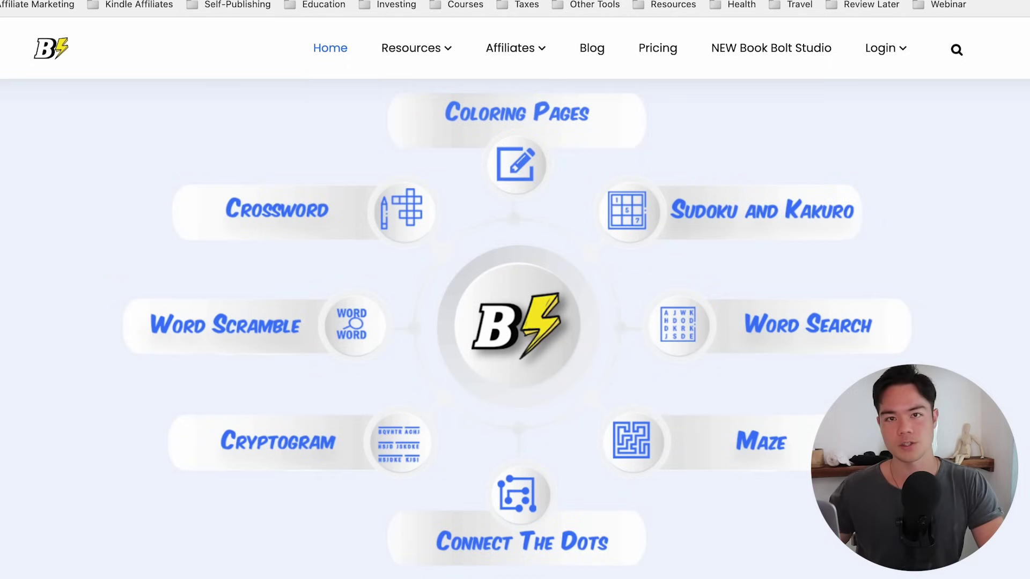
scroll(515, 322, "down", 5)
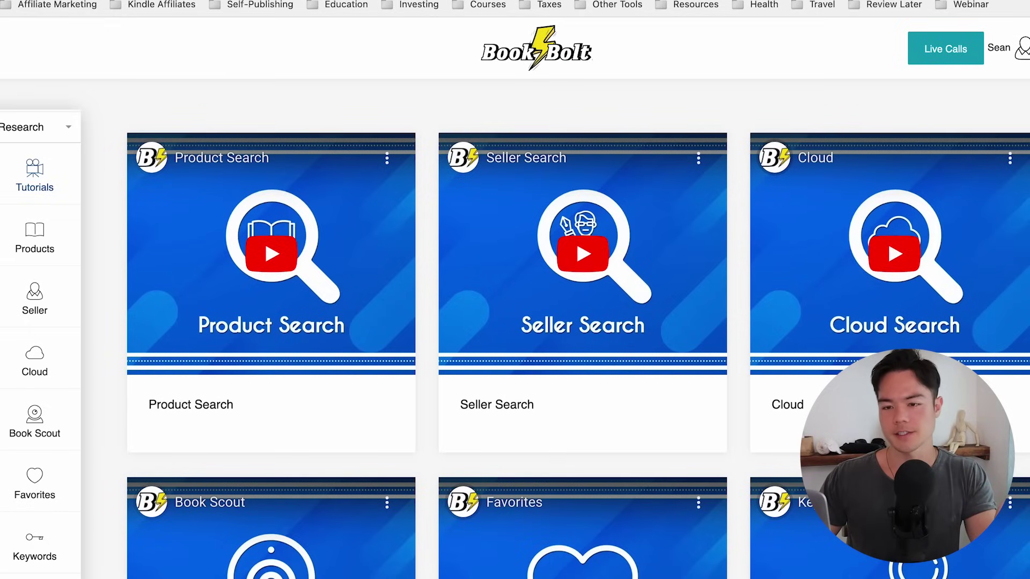
scroll(536, 322, "down", 3)
scroll(587, 167, "down", 10)
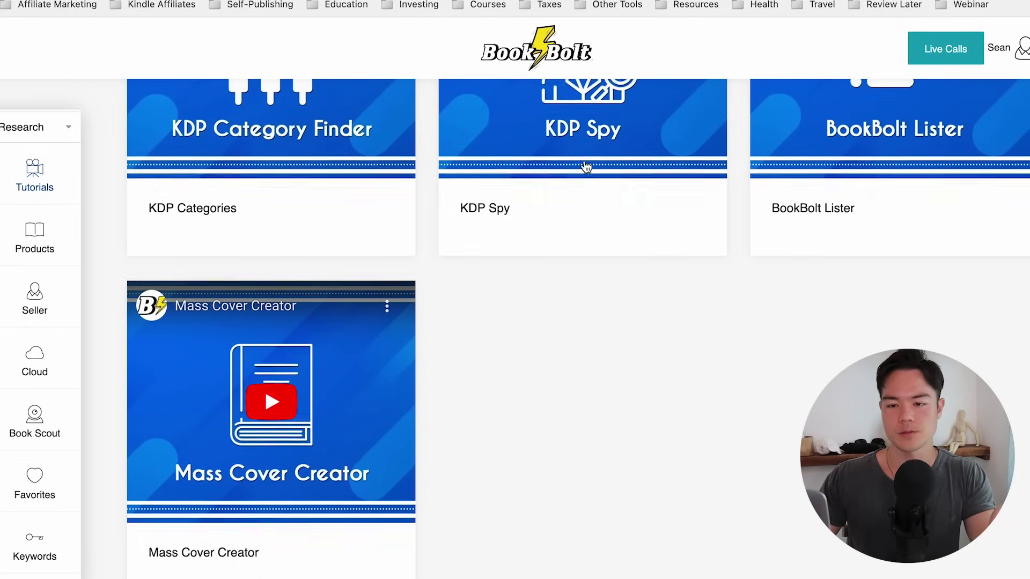
mouse_move(65, 240)
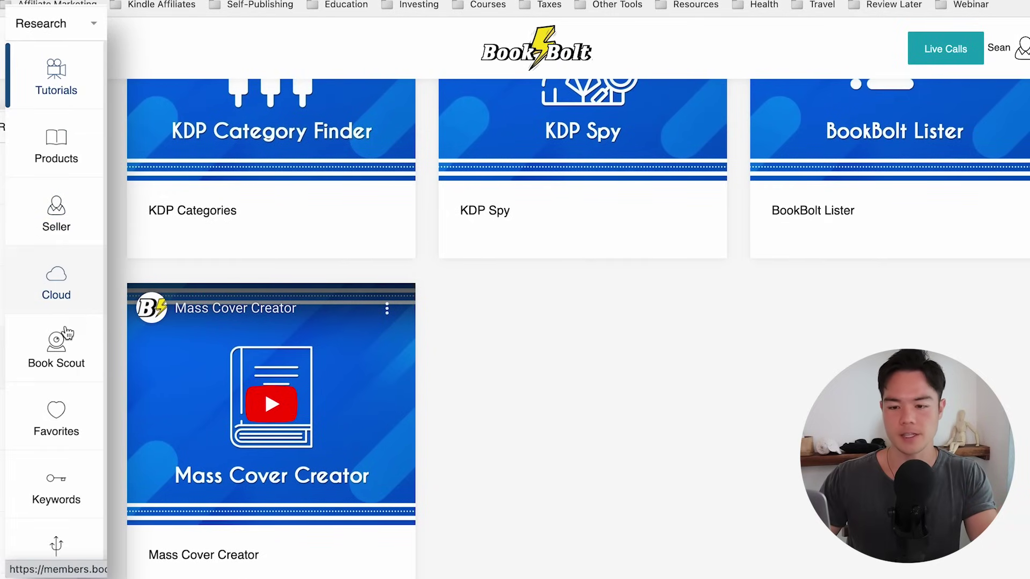
scroll(60, 368, "down", 1)
scroll(96, 207, "up", 1)
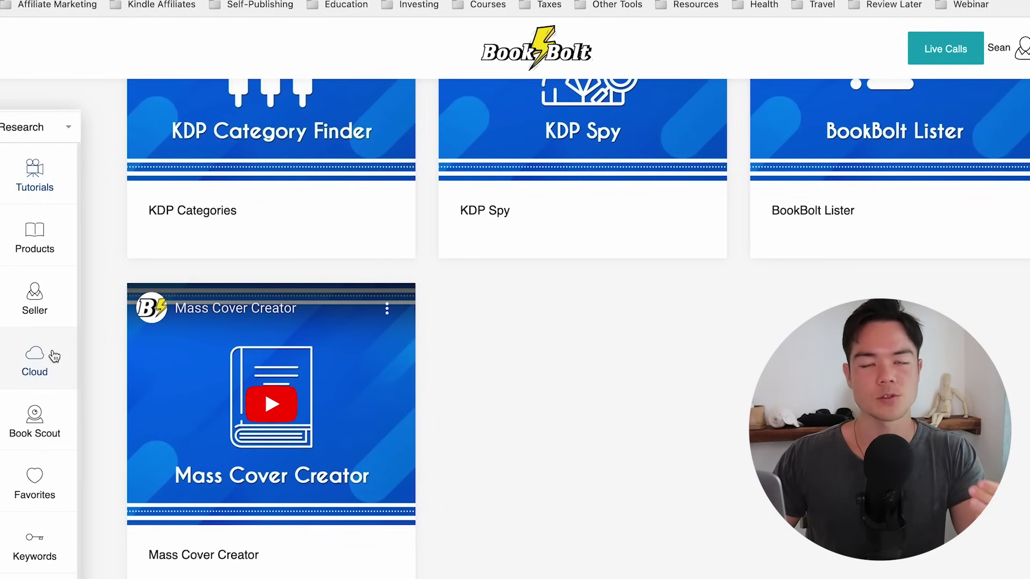
- Open the Cloud research tool and set the category to Coloring Book for the Top 100 bestsellers
left_click(41, 362)
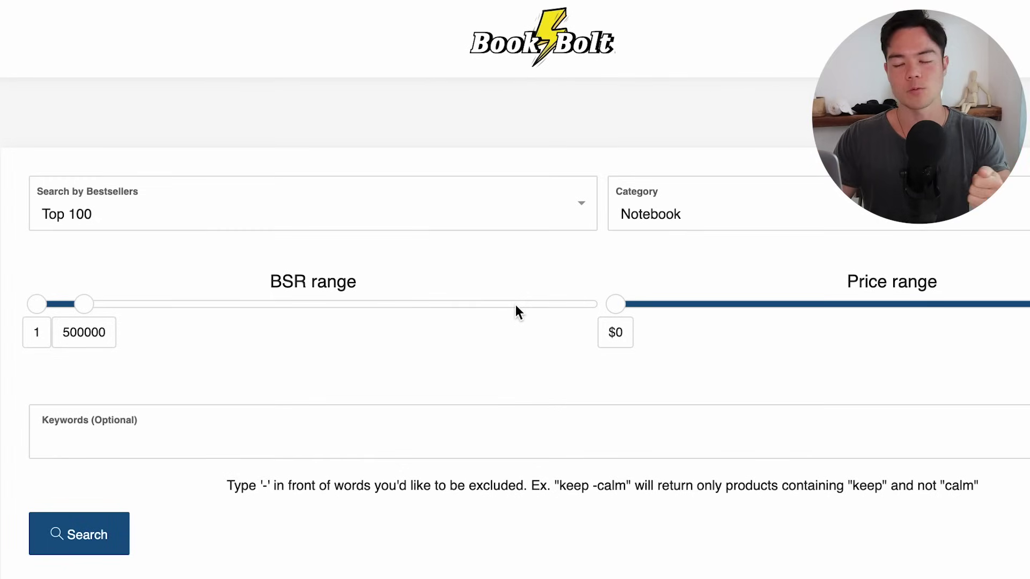
left_click(703, 202)
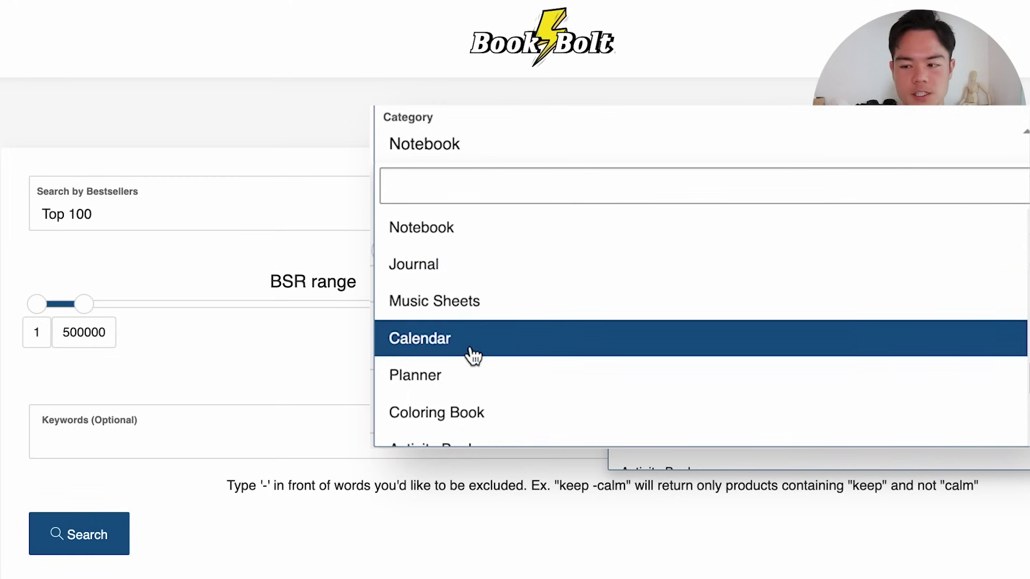
scroll(474, 355, "down", 4)
scroll(474, 354, "up", 1)
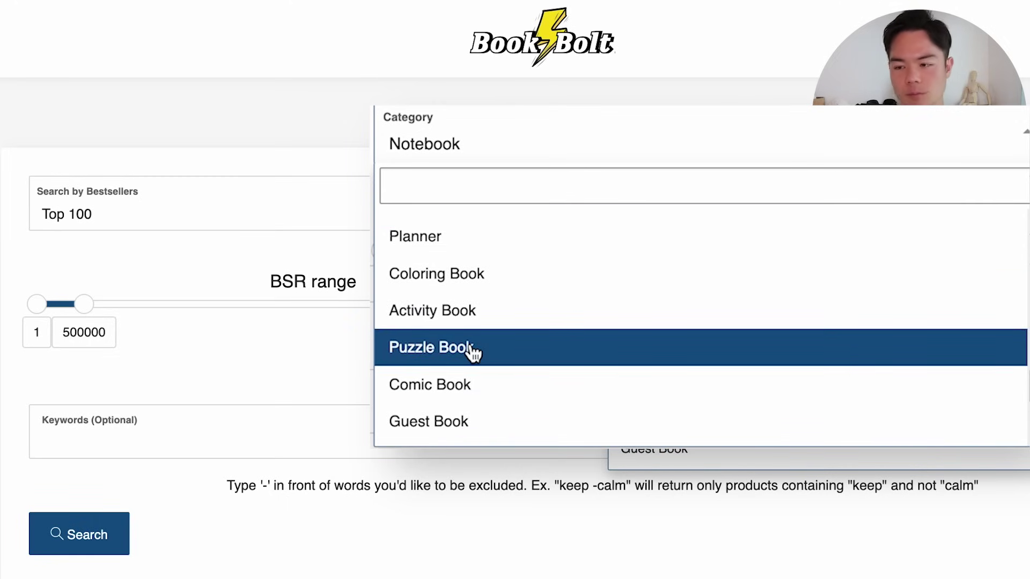
left_click(470, 289)
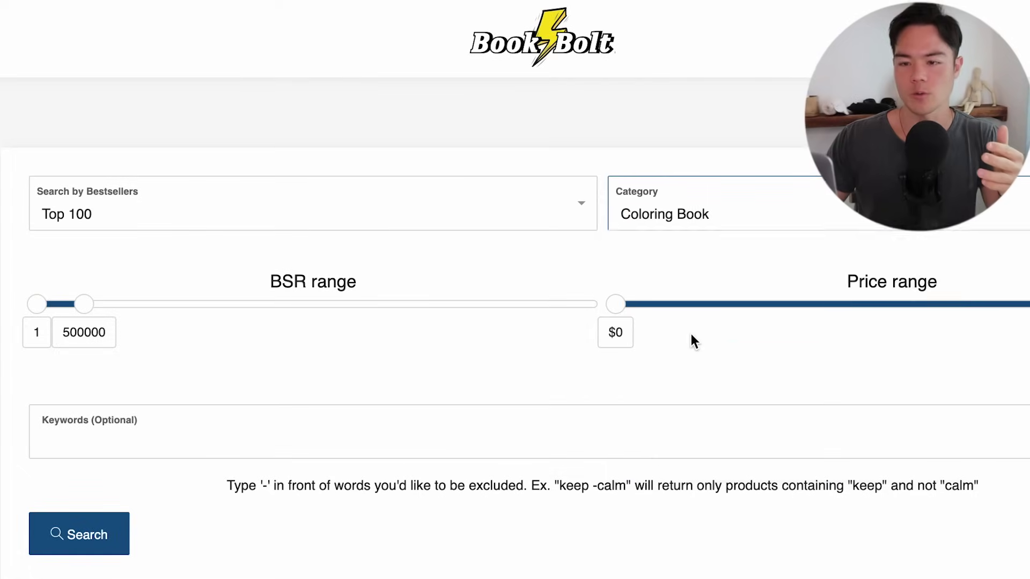
left_click(165, 227)
left_click(169, 227)
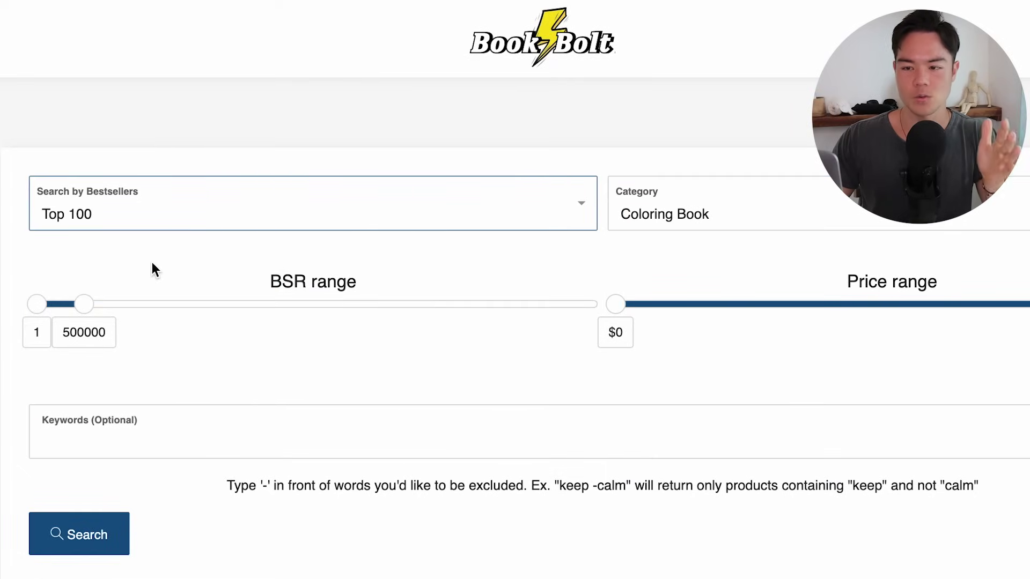
- Limit the search to a maximum BSR of 11504 and a price range of $0 to $10, and run it
left_click_drag(85, 305, 49, 311)
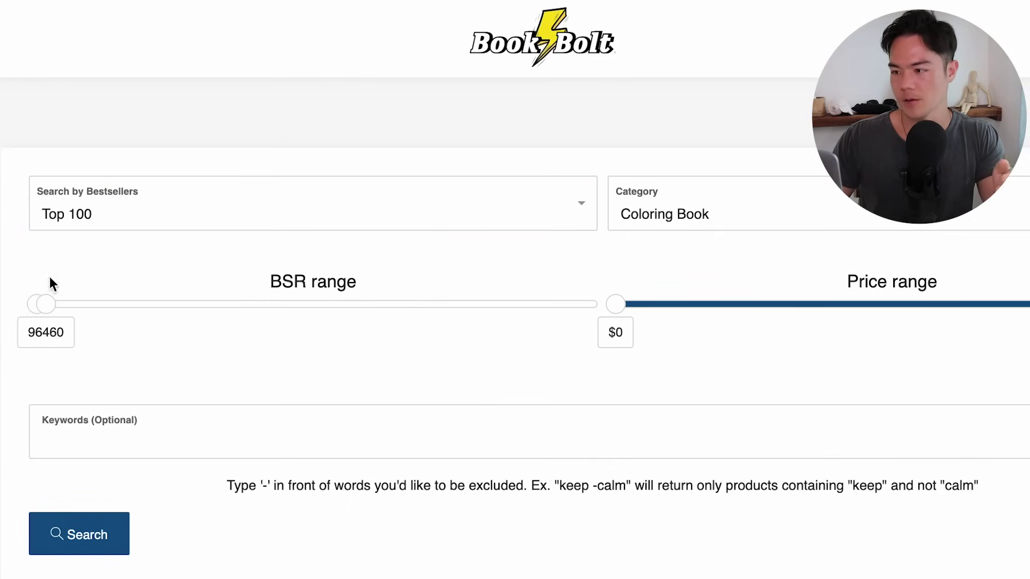
left_click_drag(1024, 304, 653, 346)
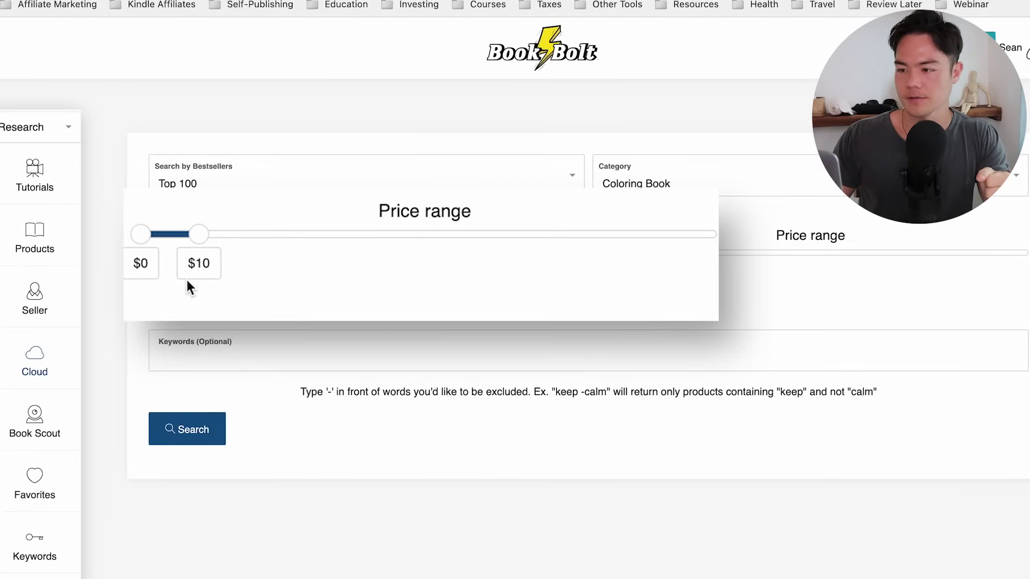
left_click(251, 358)
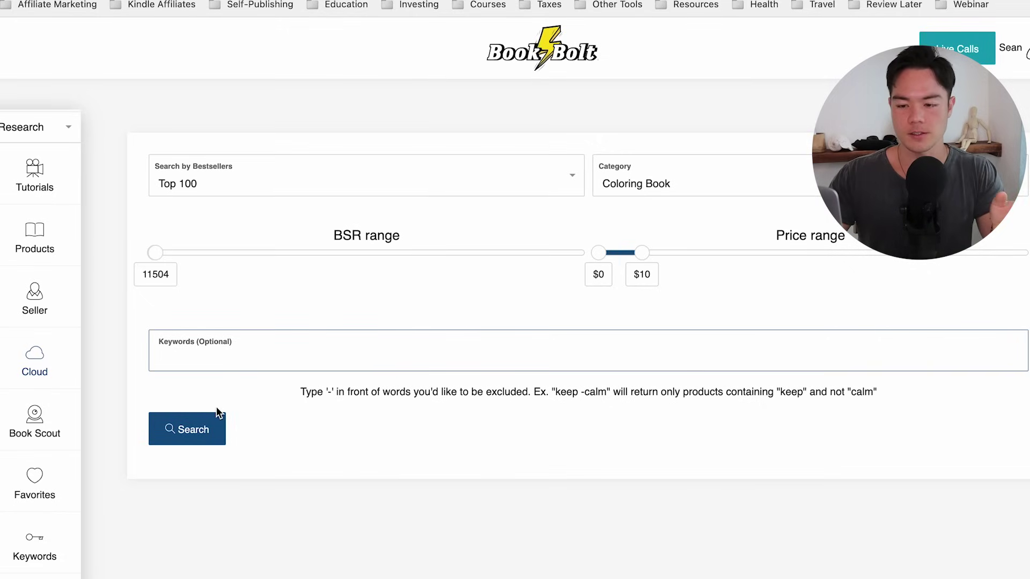
left_click(213, 428)
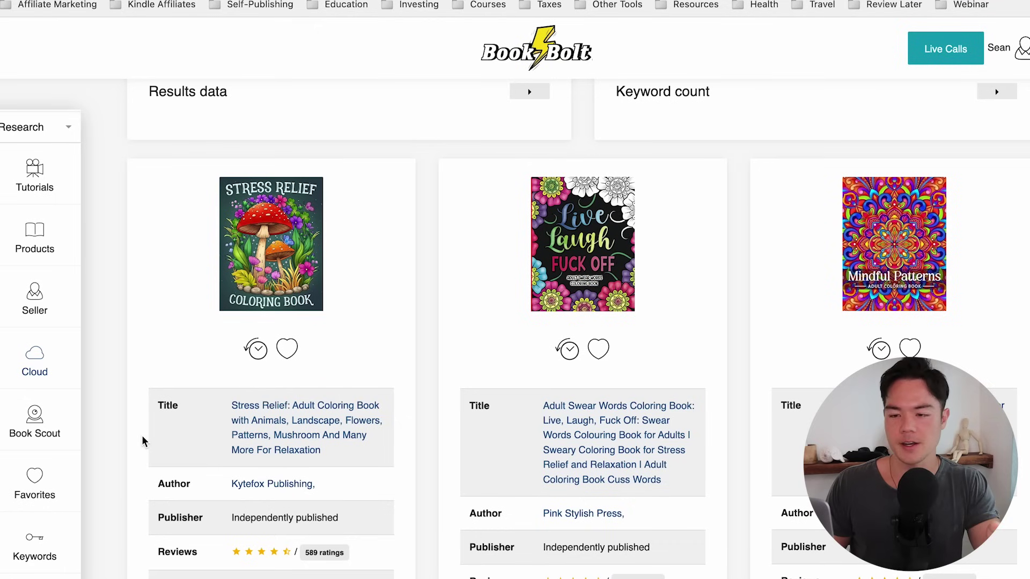
- Examine the coloring book results, comparing covers, ratings, publication dates, prices, BSR and estimated monthly sales
scroll(142, 435, "down", 5)
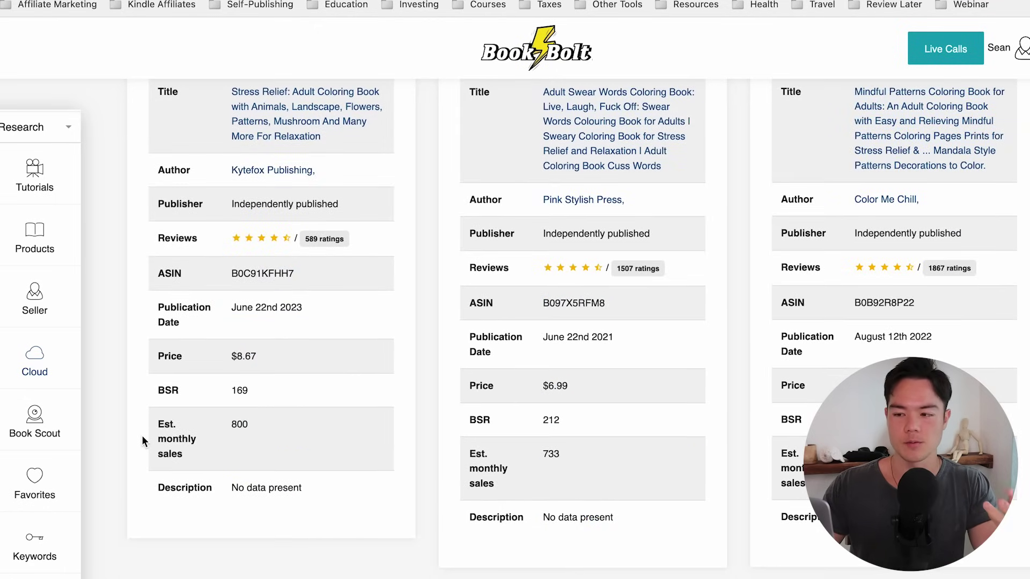
scroll(142, 435, "up", 3)
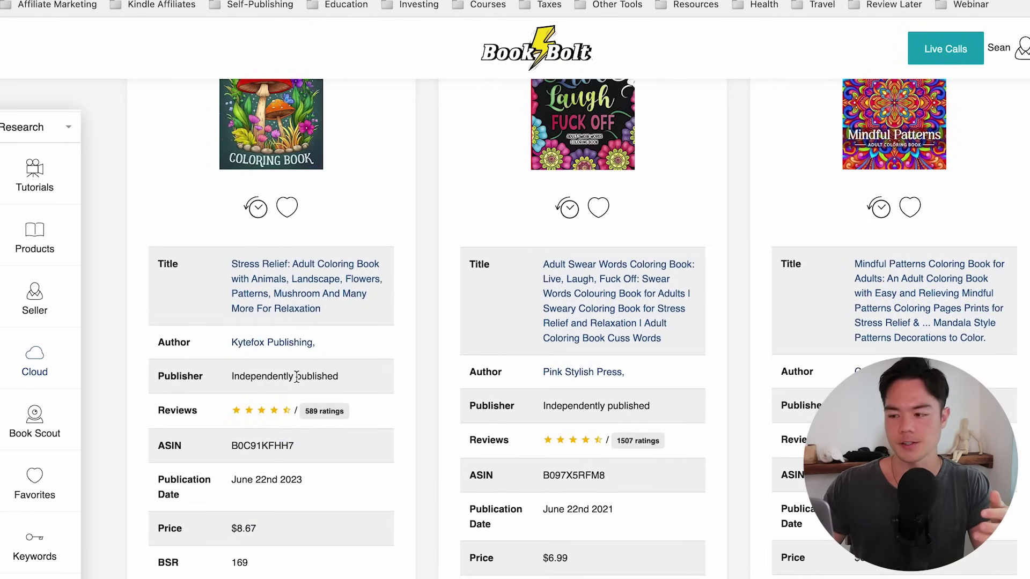
scroll(297, 377, "up", 2)
scroll(348, 206, "up", 2)
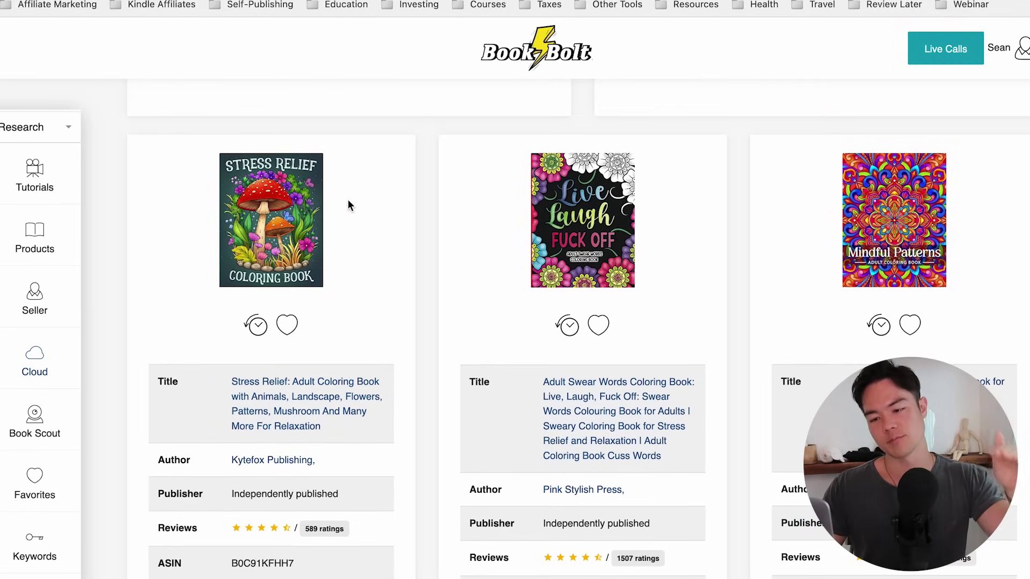
scroll(348, 206, "down", 10)
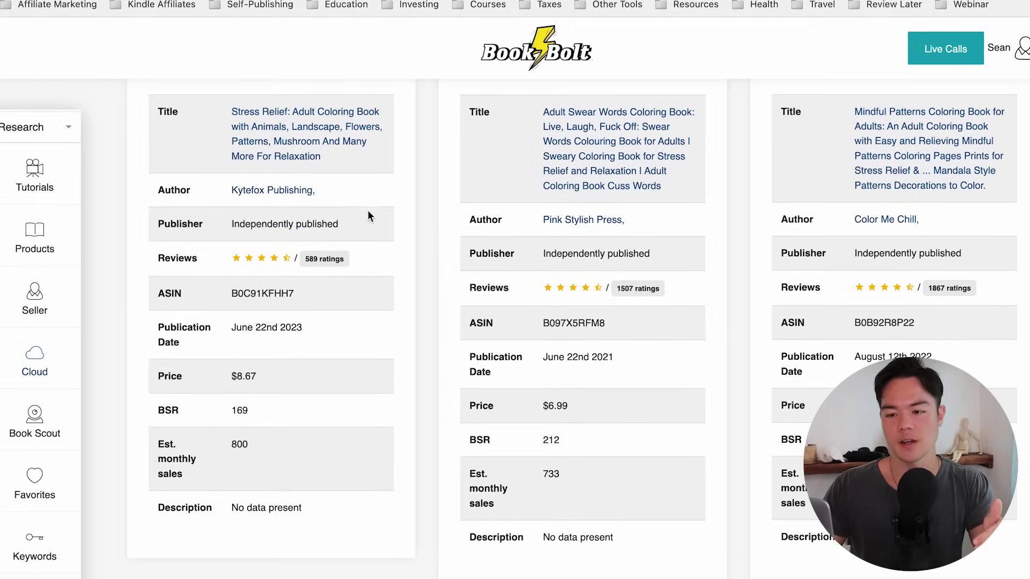
scroll(279, 282, "down", 20)
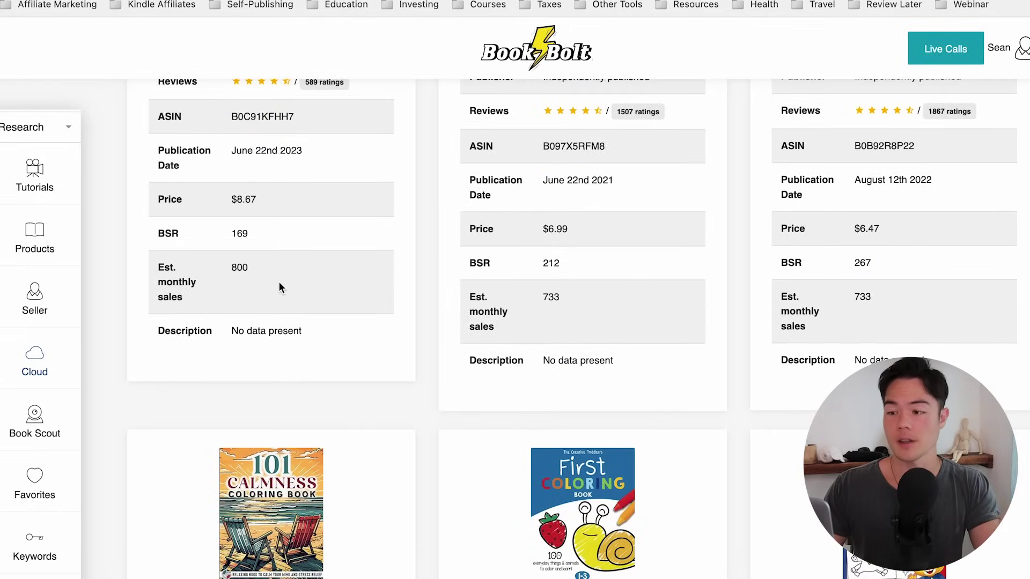
scroll(279, 282, "down", 20)
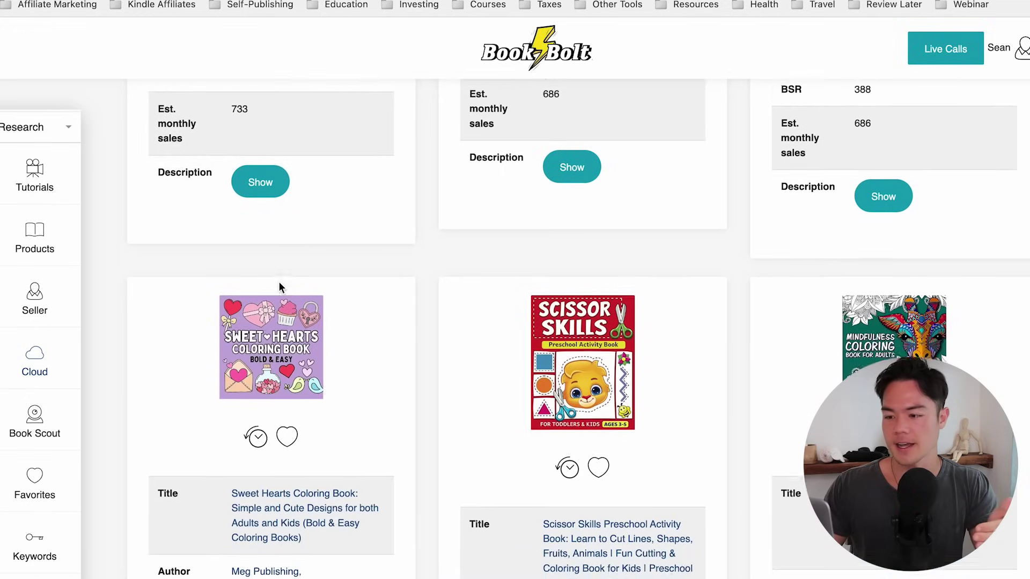
scroll(279, 288, "up", 8)
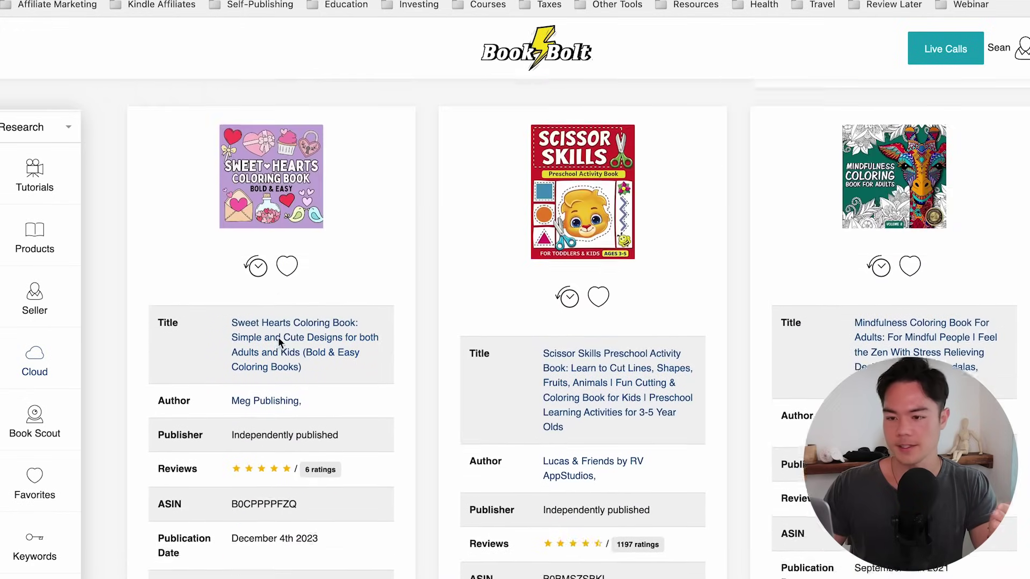
scroll(321, 295, "down", 6)
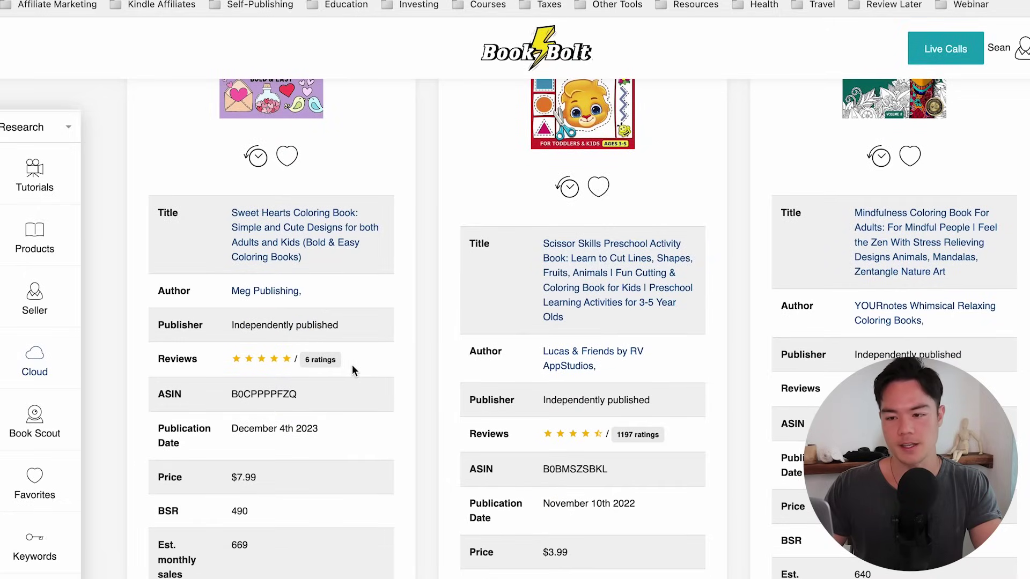
left_click_drag(248, 512, 231, 512)
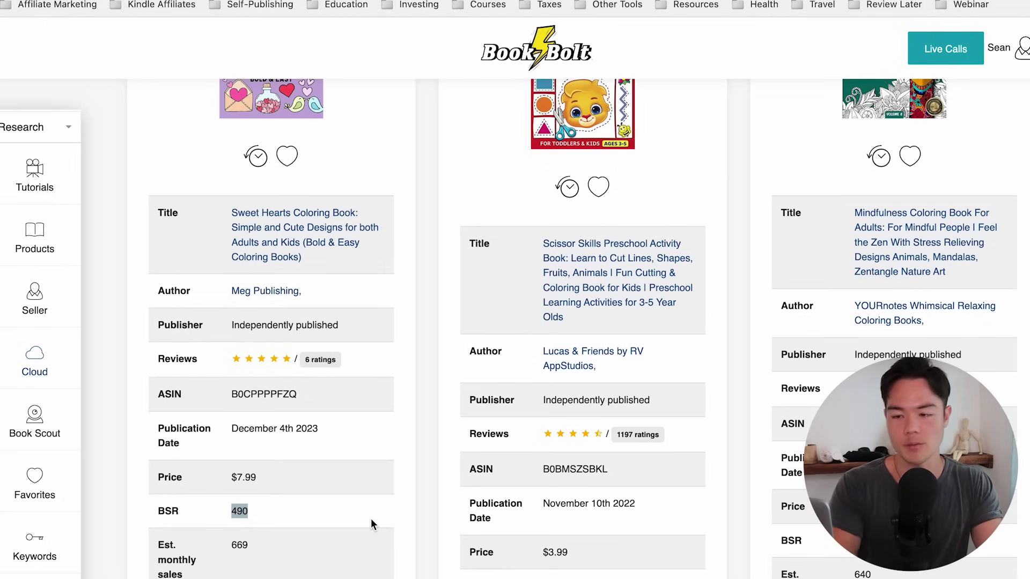
scroll(371, 518, "up", 3)
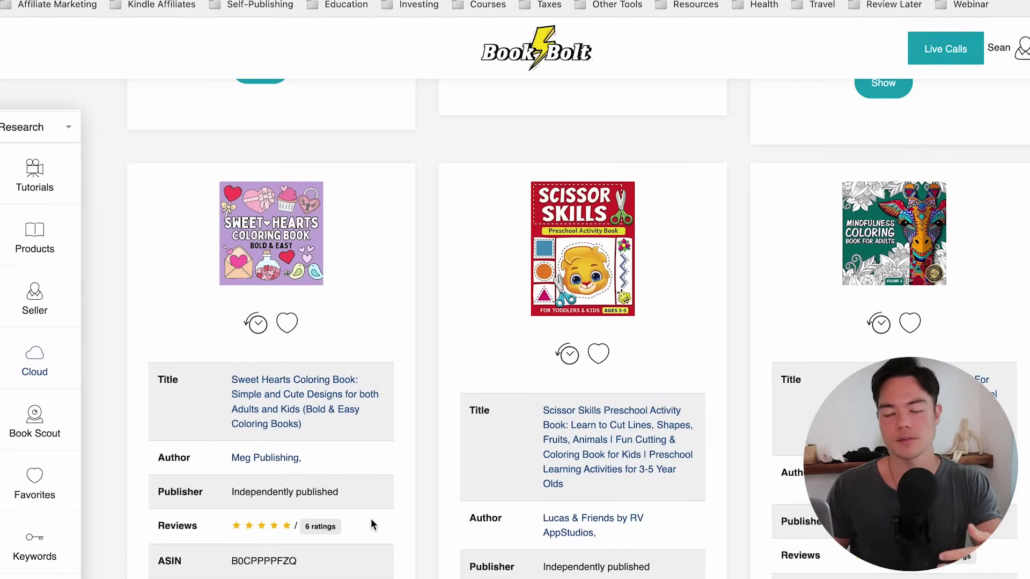
- Switch from the Research tools to the Create tools and open a new project in the book designer
left_click(68, 127)
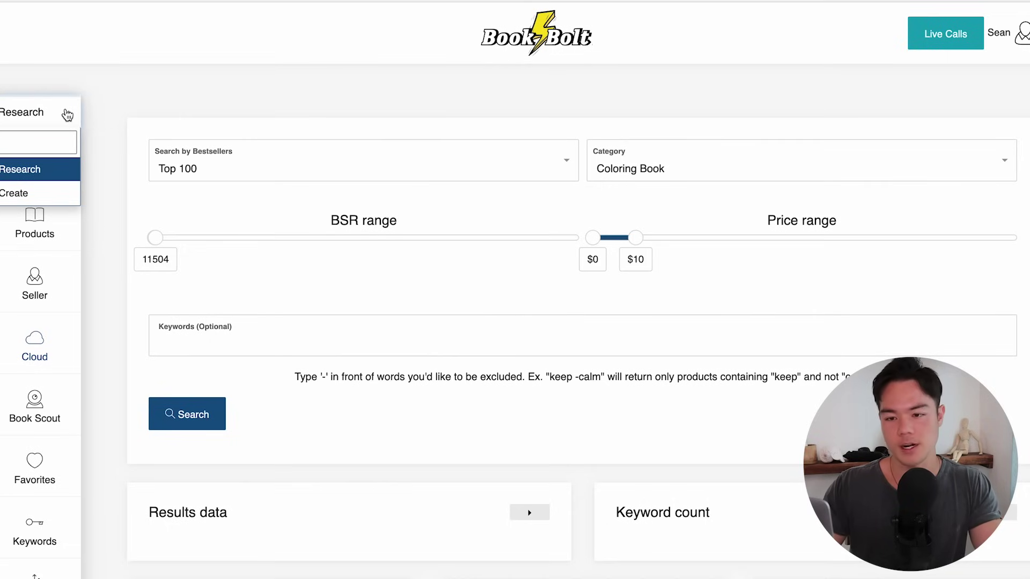
left_click(22, 193)
left_click(64, 197)
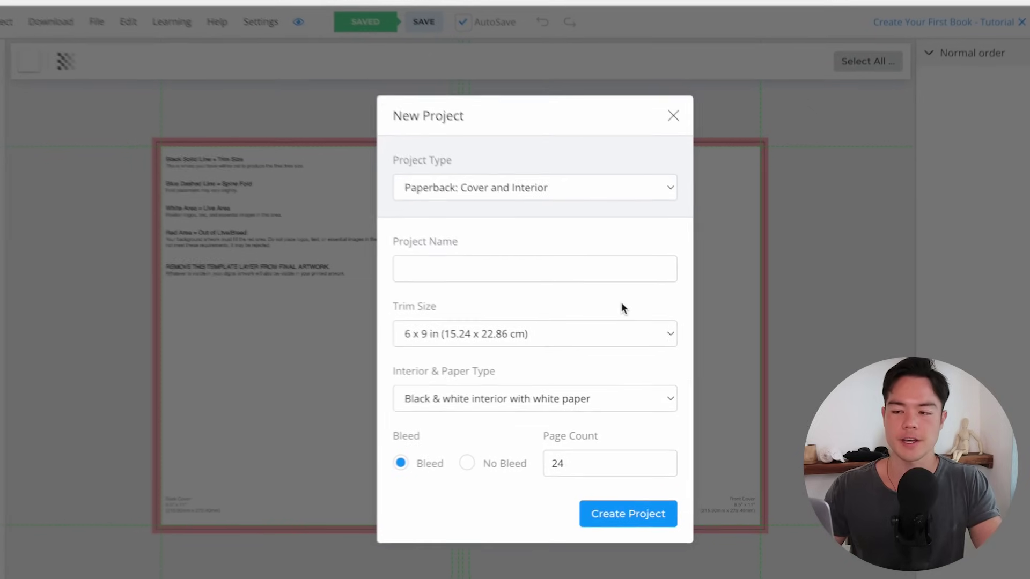
- Set the new project's type to Paperback: Interior and name the project yt
left_click(589, 186)
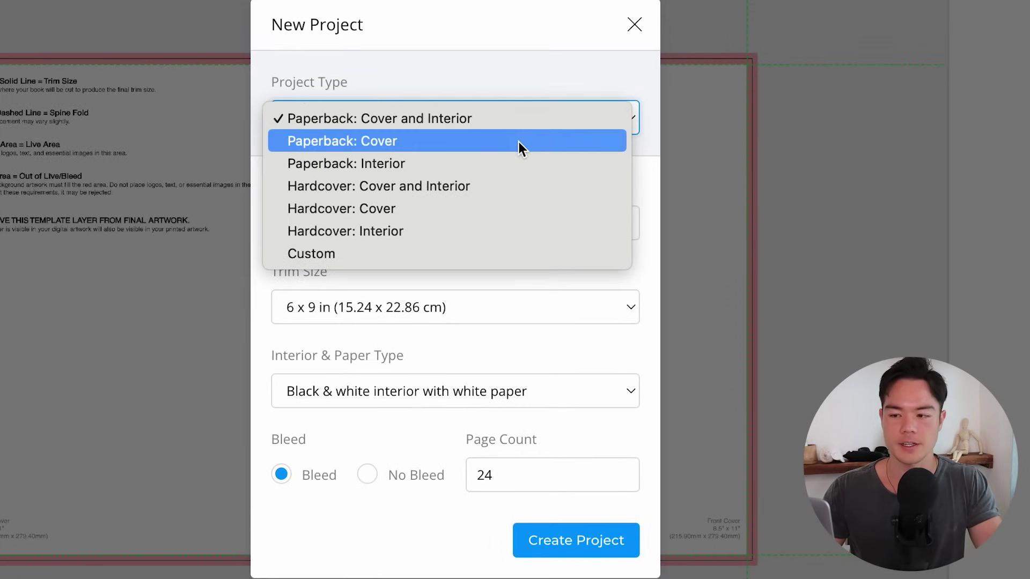
left_click(508, 163)
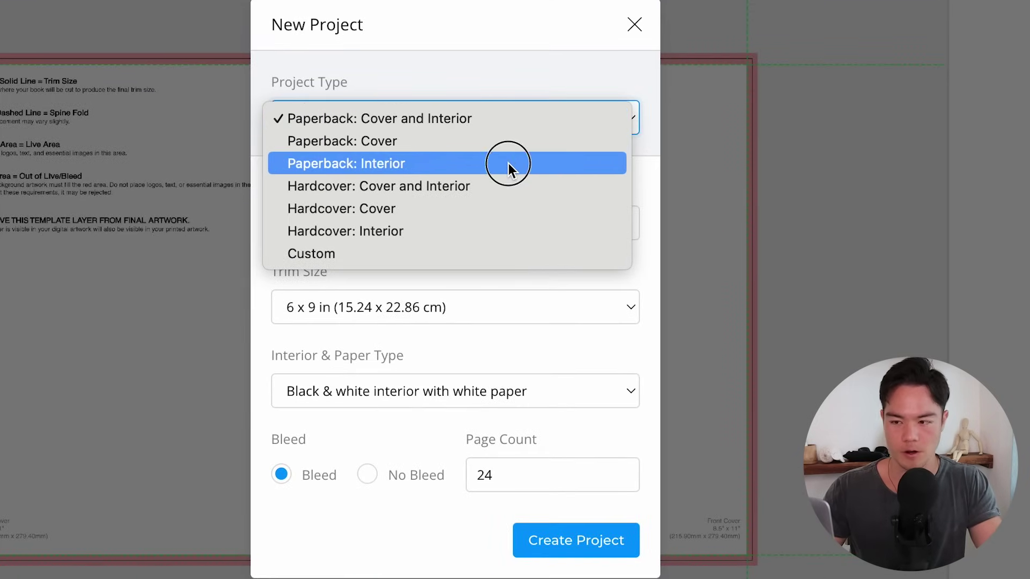
left_click(483, 220)
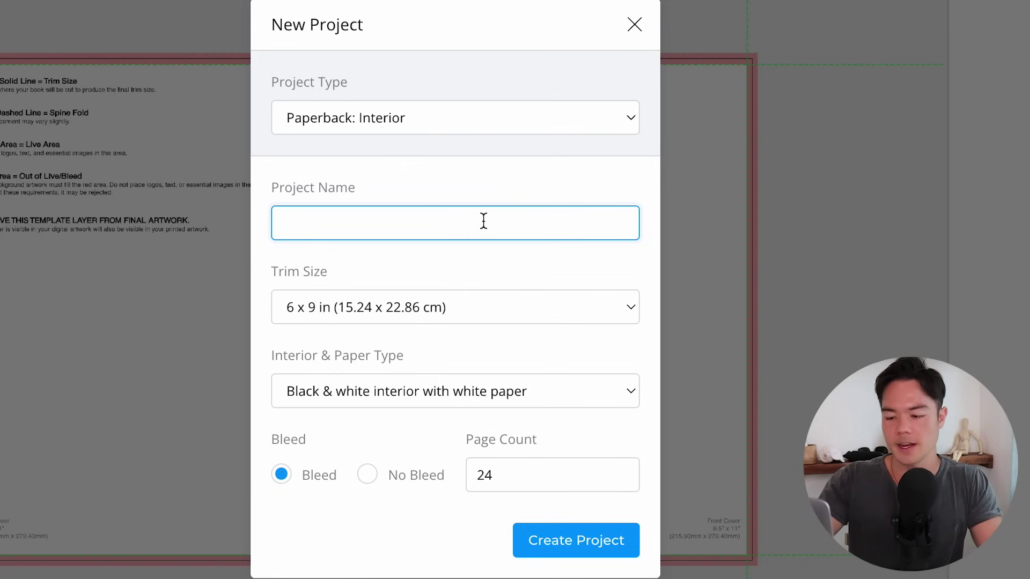
type("yt")
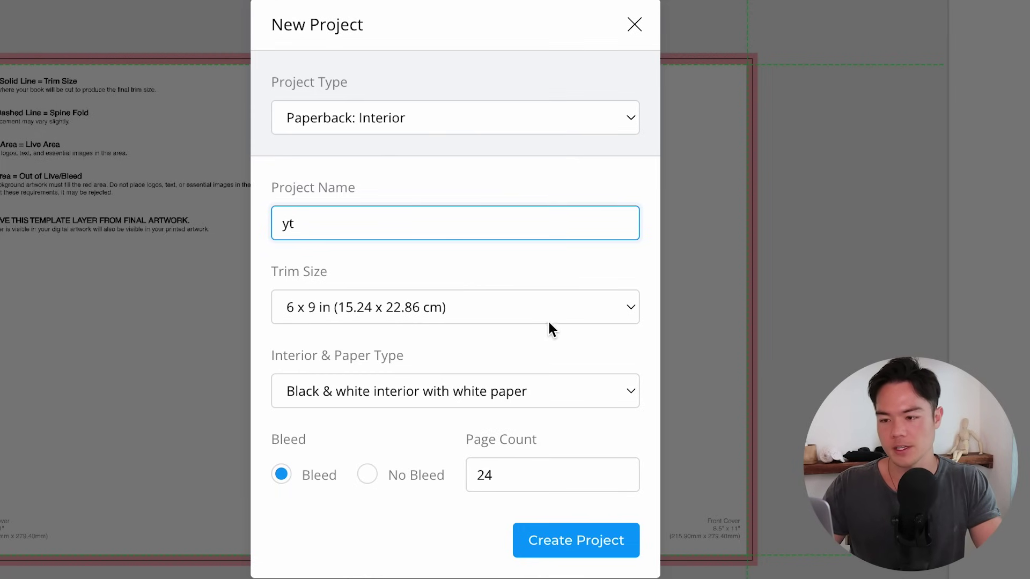
- Choose the 8.5 x 11 in trim size and the black & white interior with white paper
left_click(573, 306)
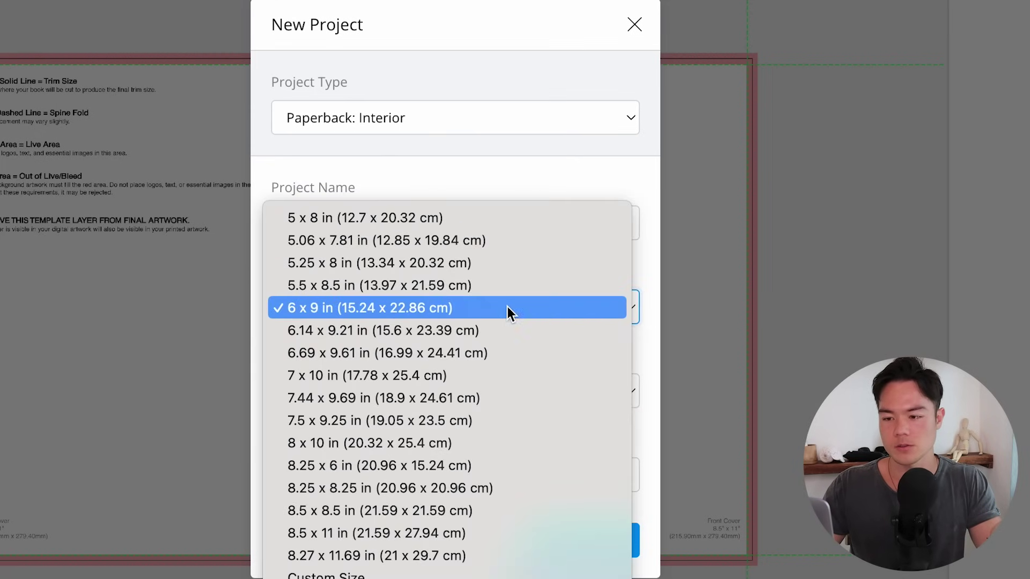
left_click(428, 546)
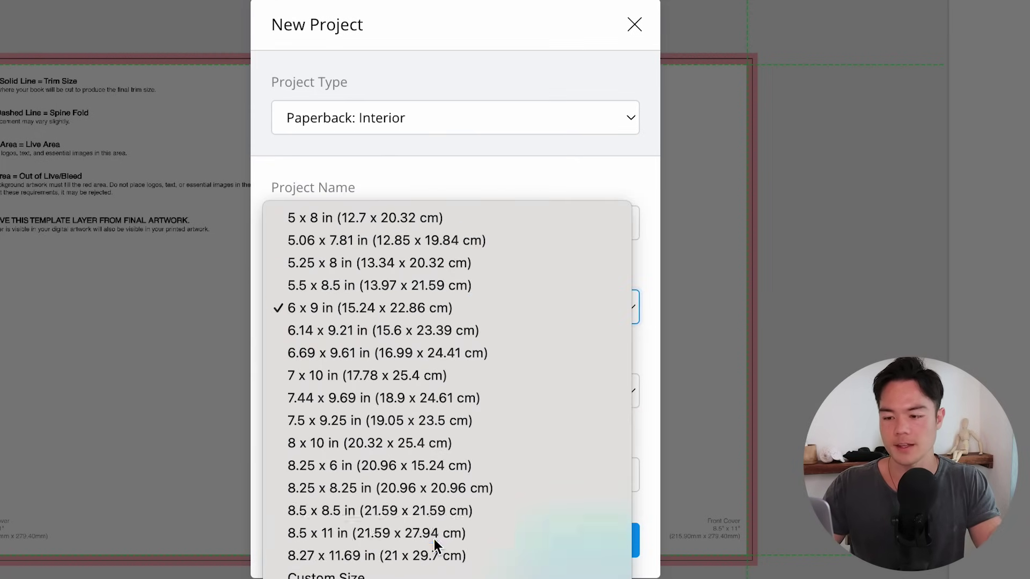
left_click(434, 536)
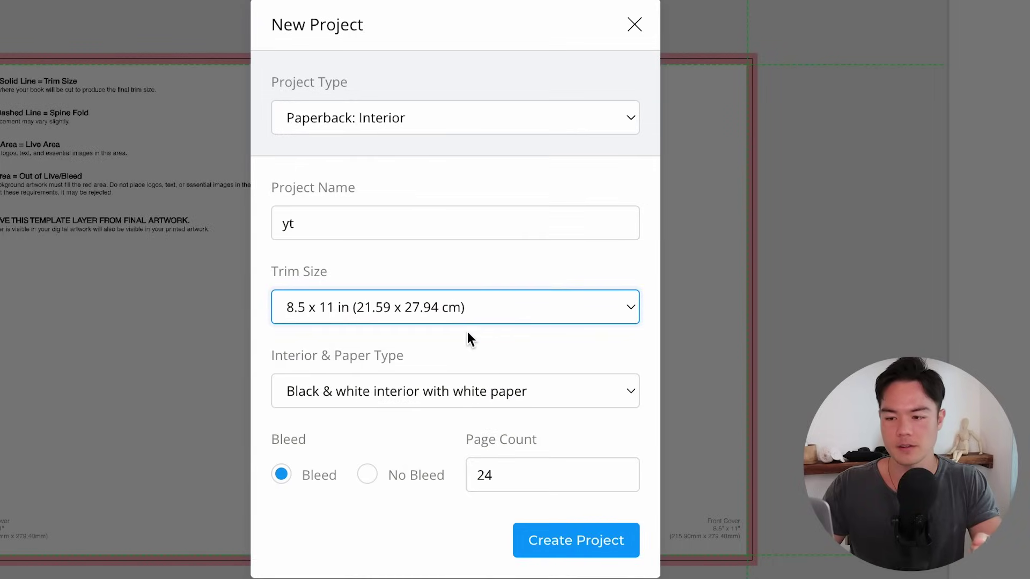
left_click(608, 395)
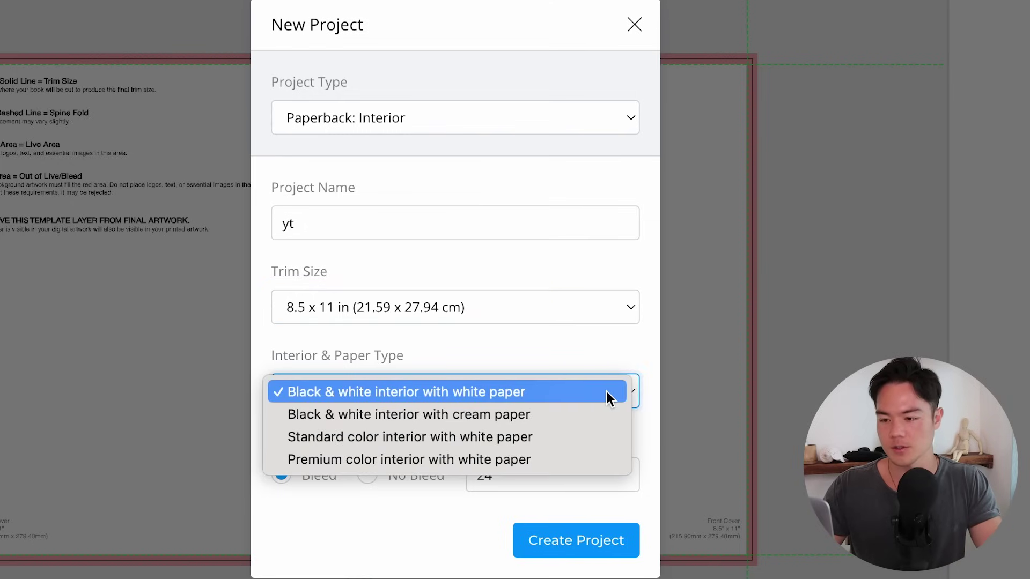
left_click(520, 393)
- Set the page count to 100, choose No Bleed, and create the interior project
left_click(549, 481)
key("BackSpace")
key("BackSpace")
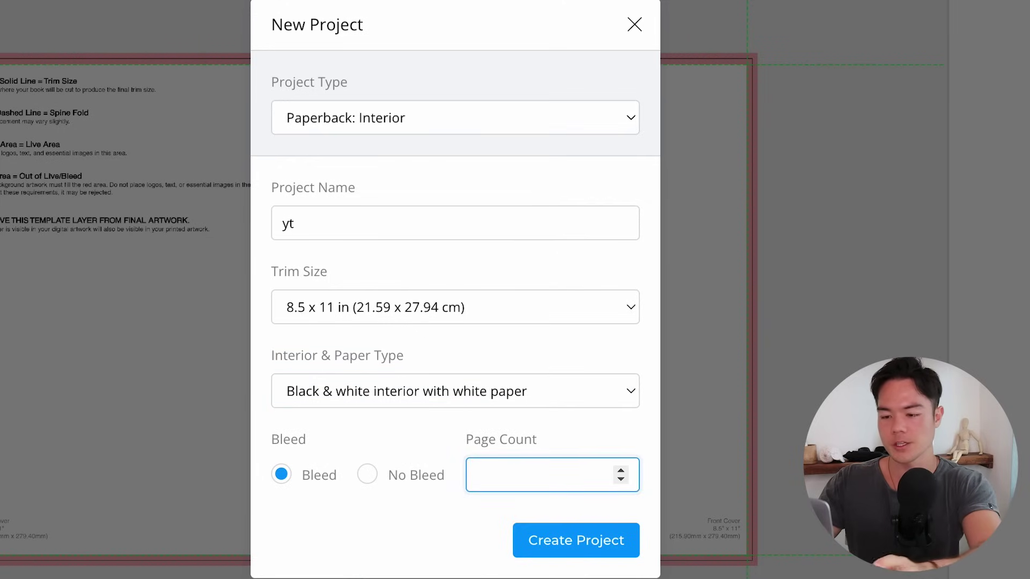
type("100")
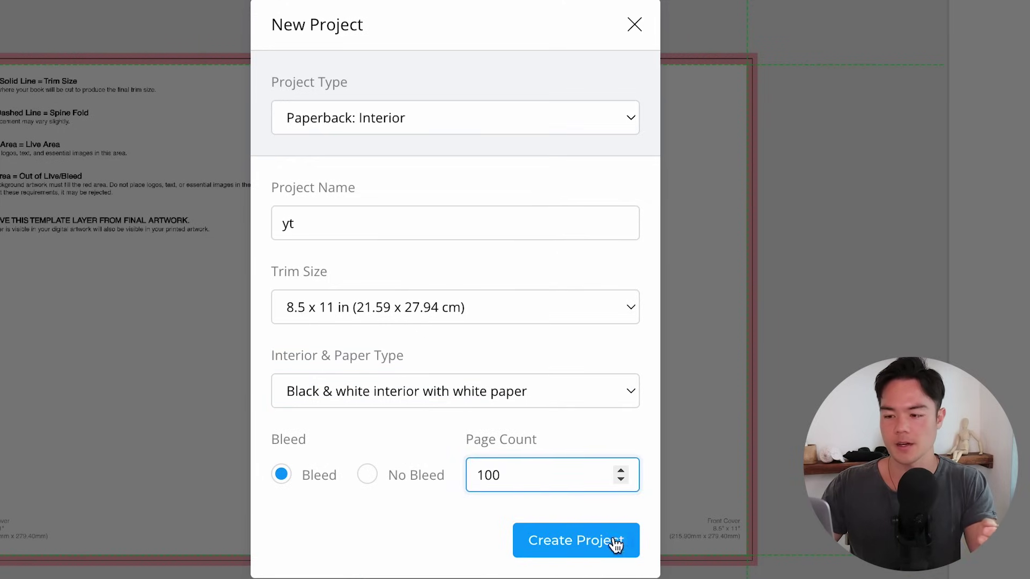
left_click(419, 484)
left_click(570, 543)
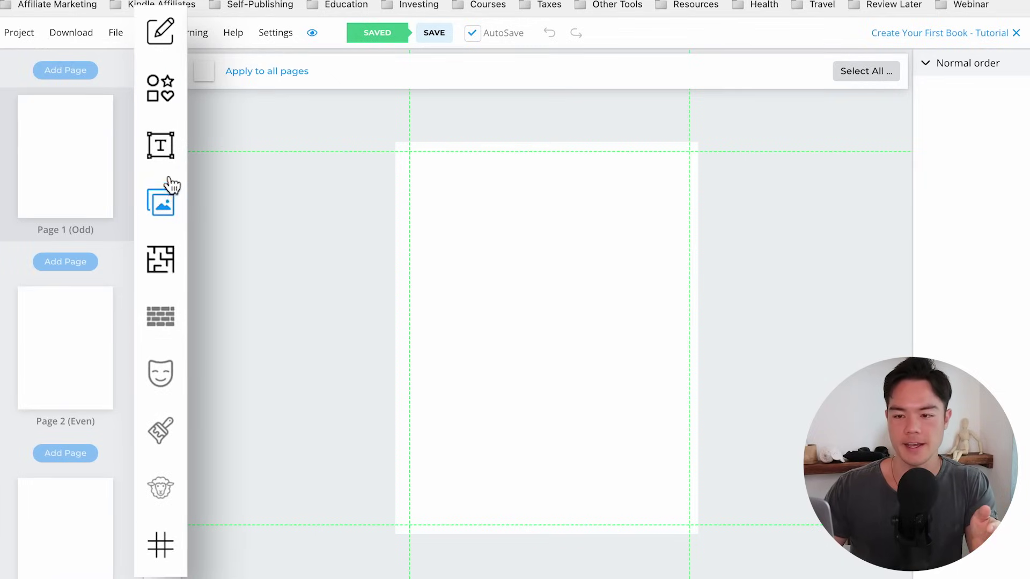
- Open the interior templates library and choose the Music Sheet 5 lines template
left_click(163, 268)
scroll(401, 263, "down", 8)
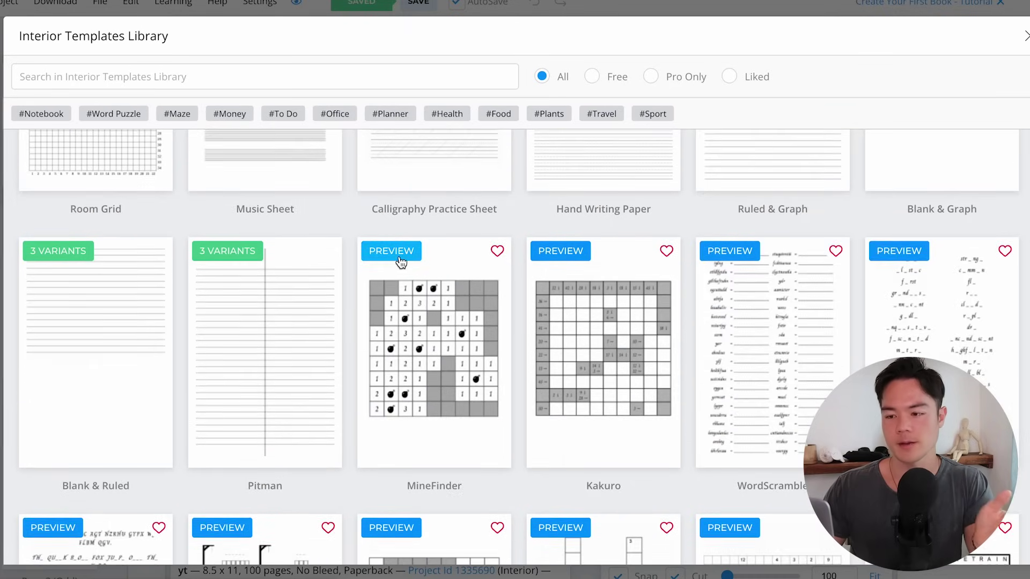
scroll(400, 263, "up", 8)
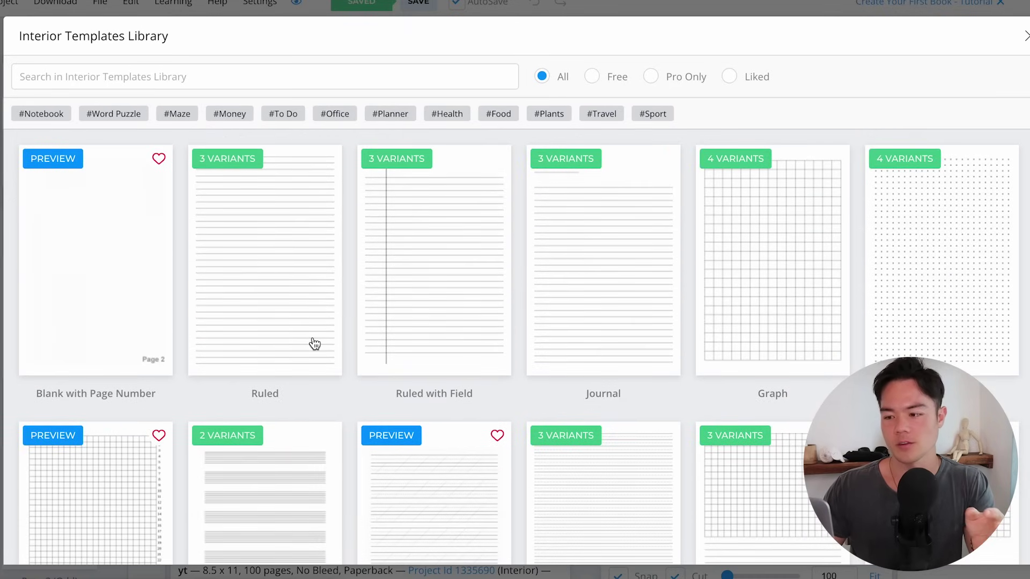
scroll(315, 344, "down", 4)
scroll(371, 354, "down", 2)
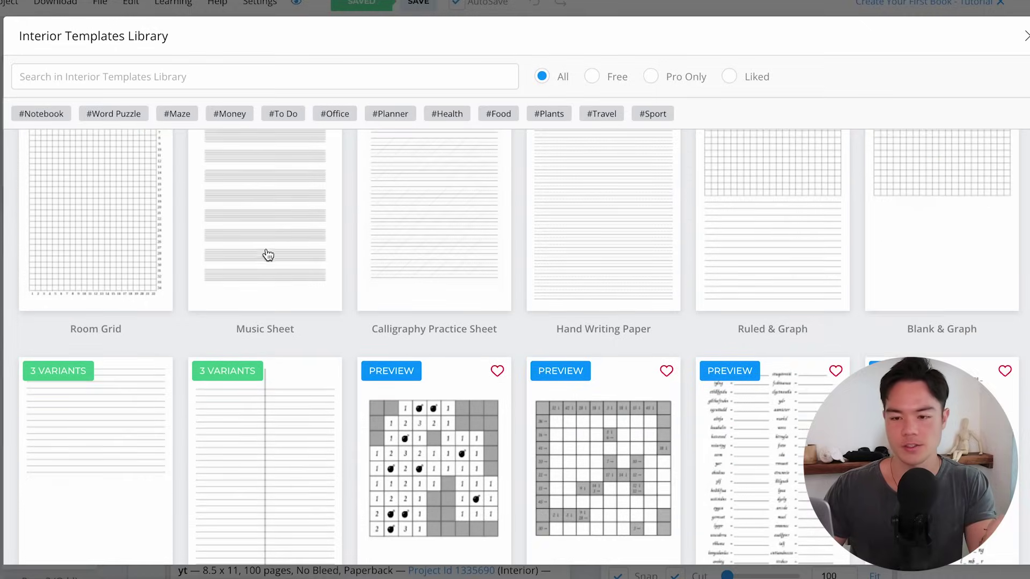
scroll(266, 256, "up", 2)
left_click(288, 313)
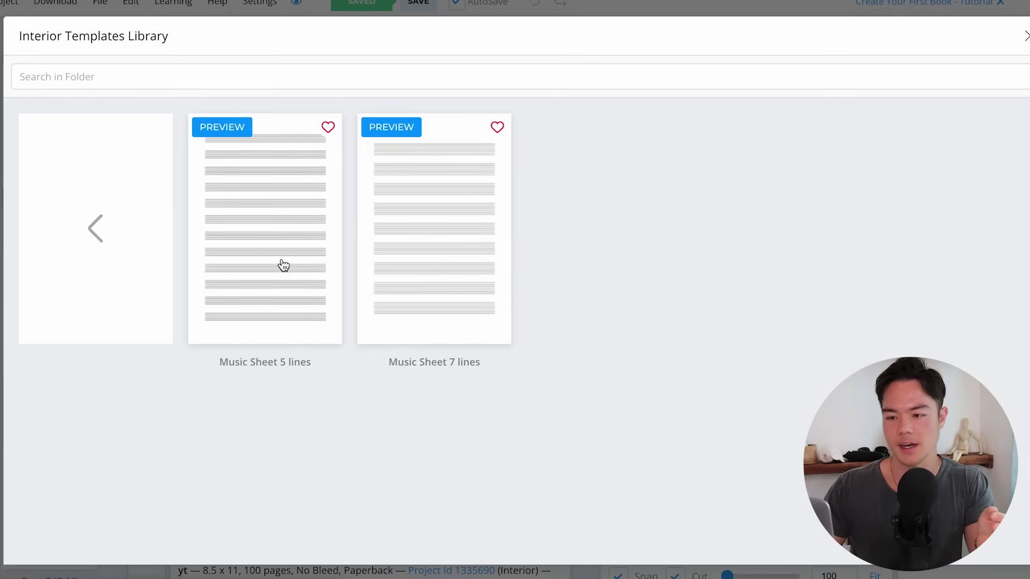
left_click(296, 250)
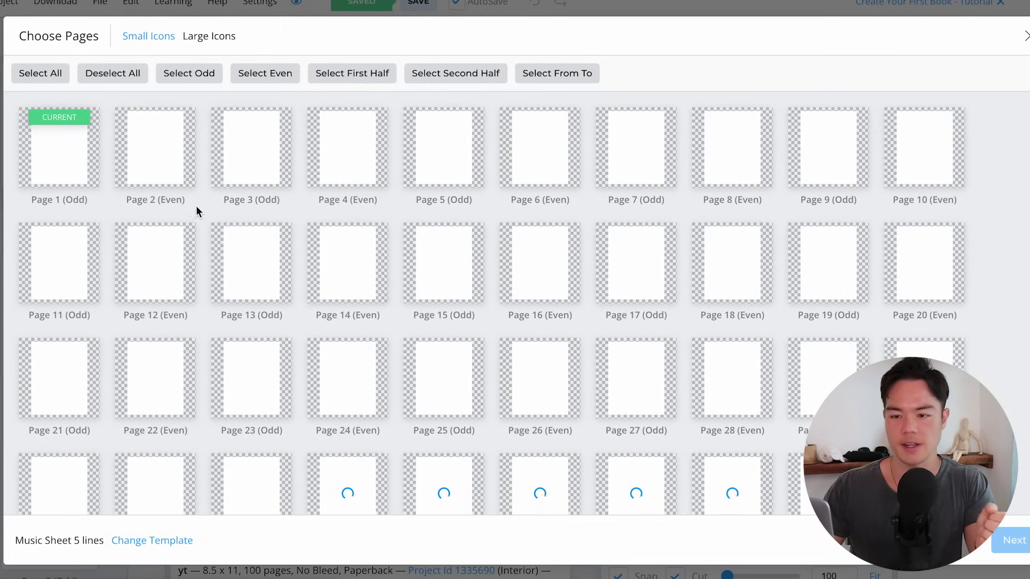
- Apply the music sheet template to pages 1 to 5 with the default line options
left_click(59, 167)
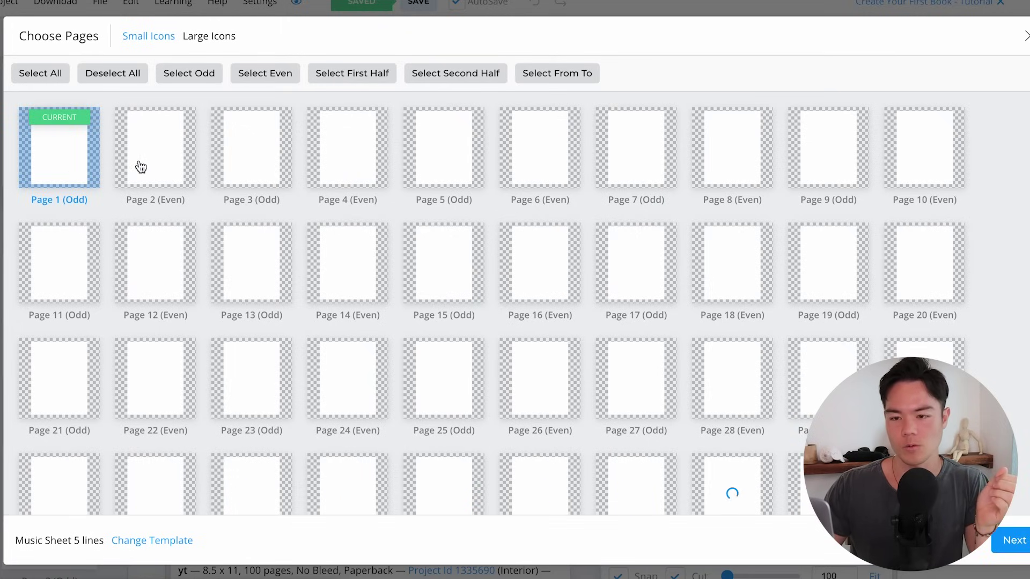
left_click(172, 168)
left_click(257, 167)
left_click(367, 167)
left_click(455, 167)
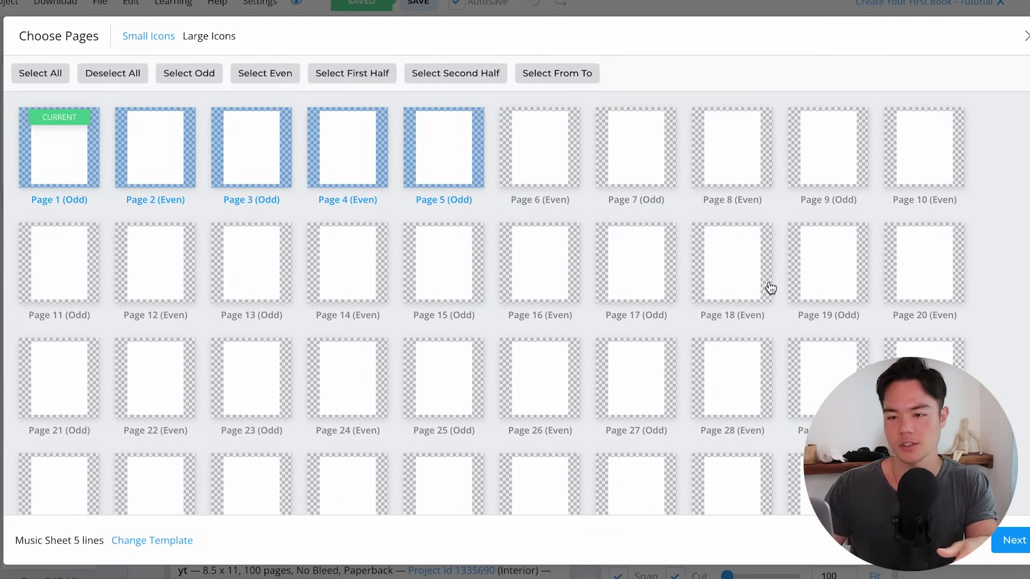
left_click(1014, 542)
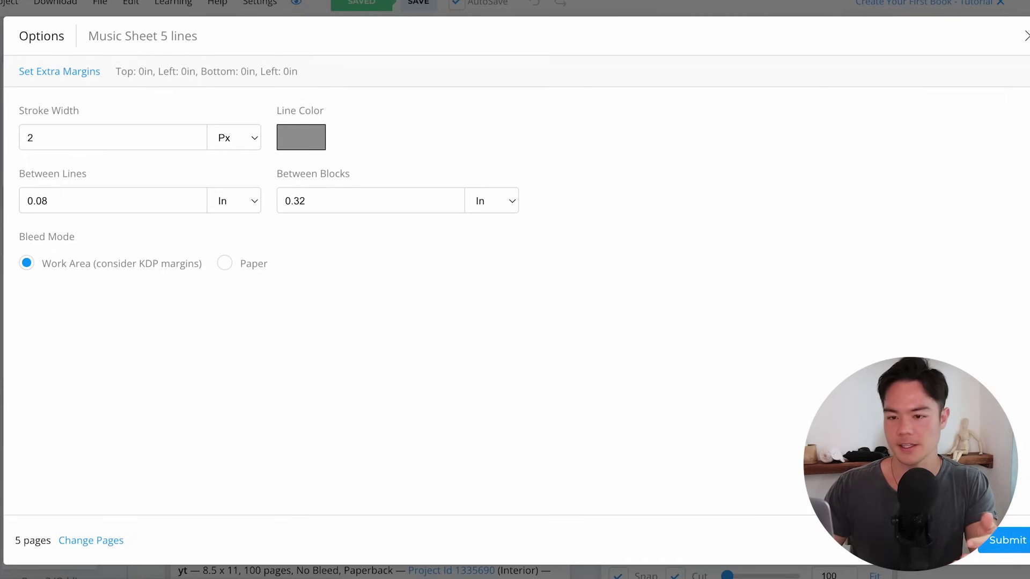
left_click(1007, 542)
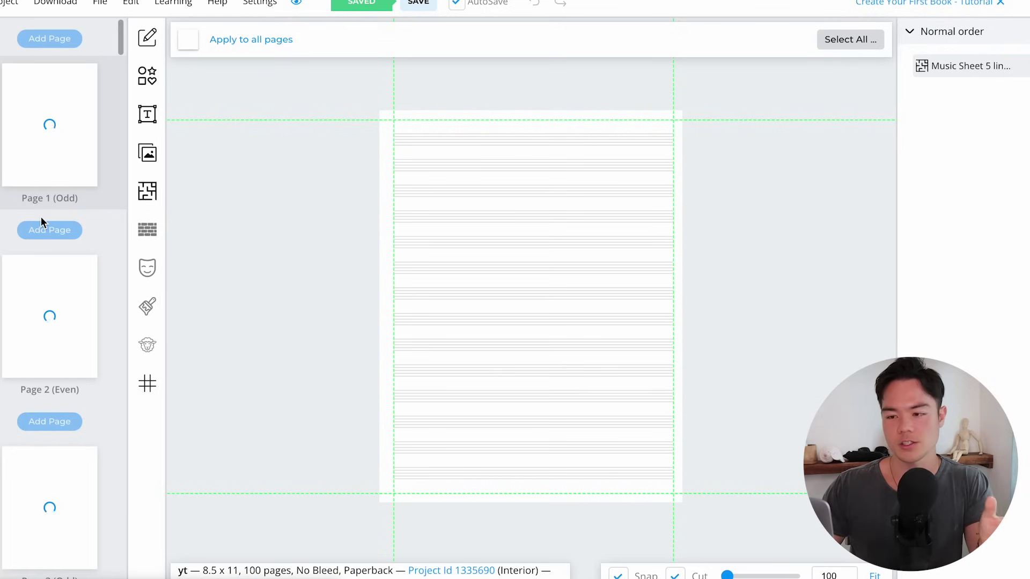
- Select page 6 and return to the full list of interior templates
scroll(40, 217, "down", 6)
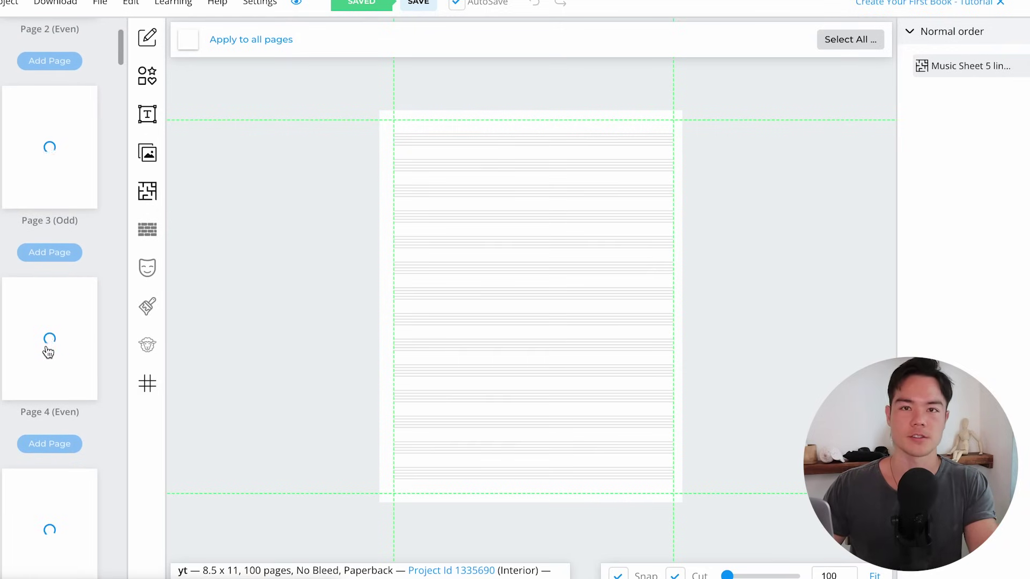
scroll(48, 352, "down", 6)
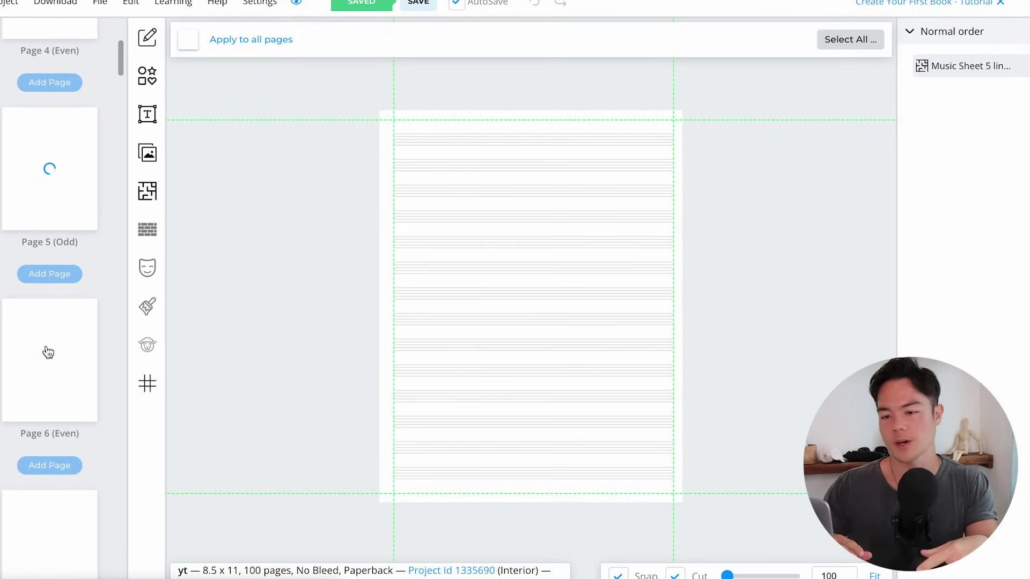
left_click(47, 352)
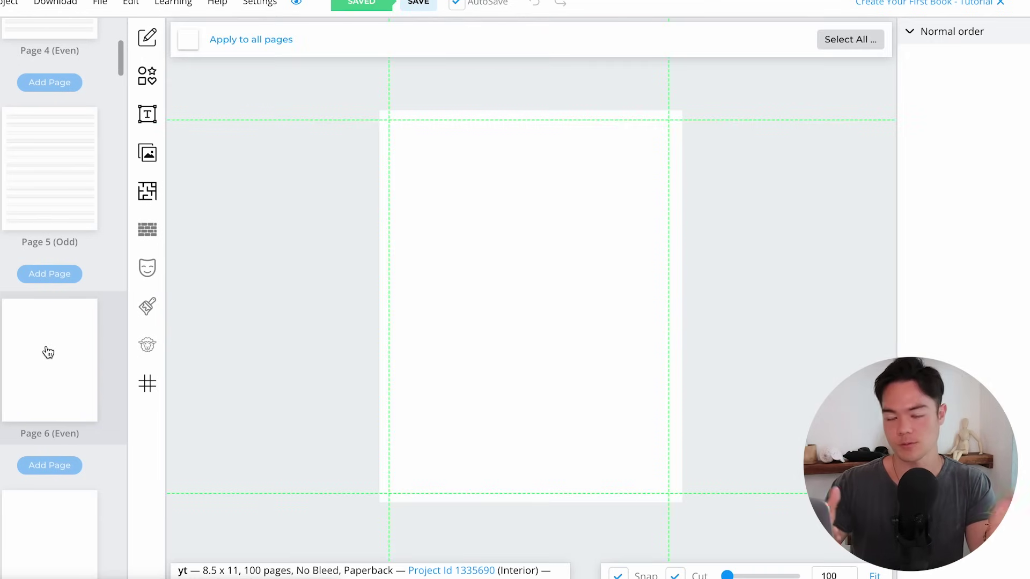
left_click(155, 200)
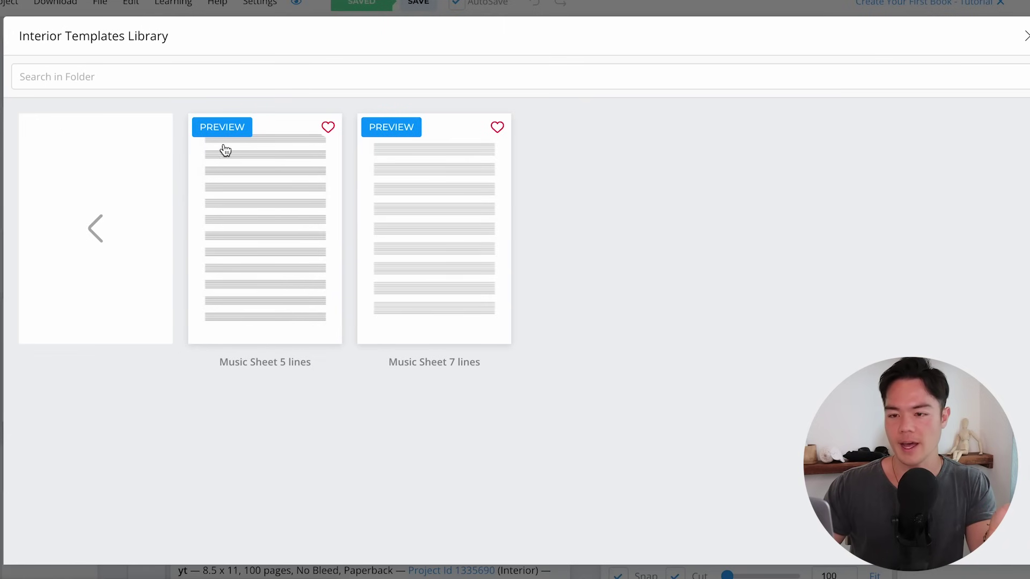
left_click(104, 247)
- Look through the puzzle and maze templates and choose Sudoku
scroll(536, 288, "down", 15)
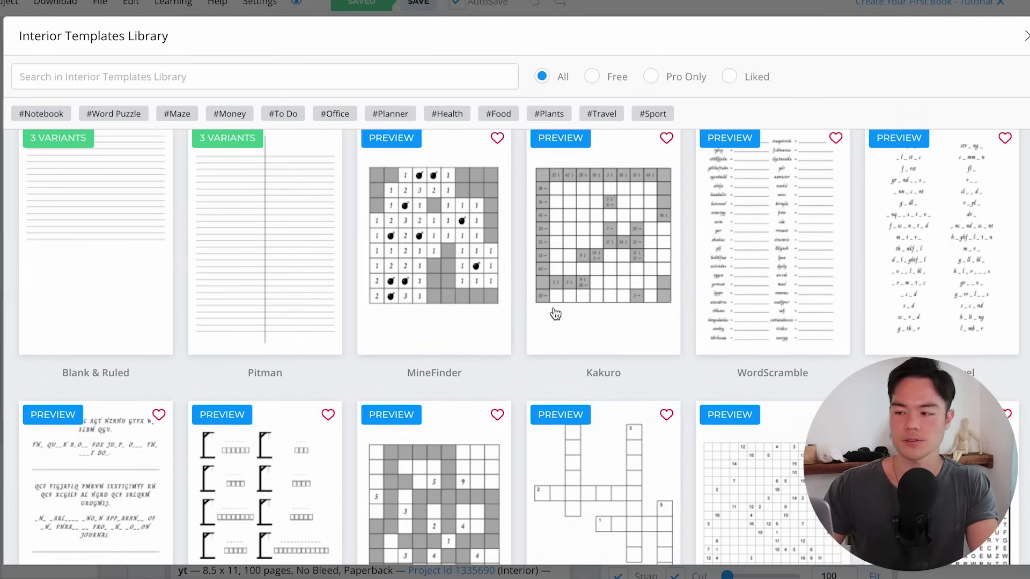
scroll(572, 359, "up", 1)
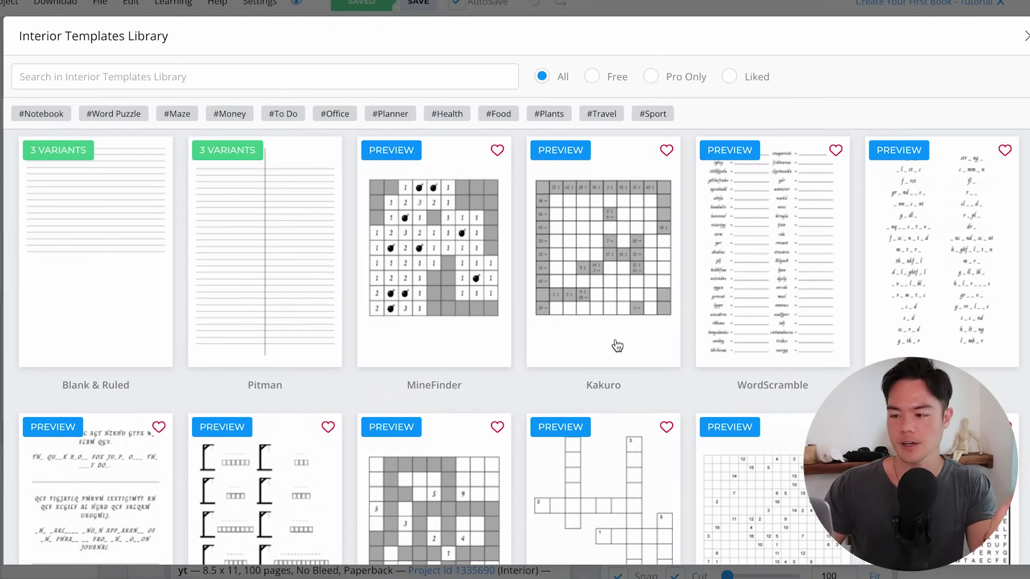
scroll(504, 383, "down", 8)
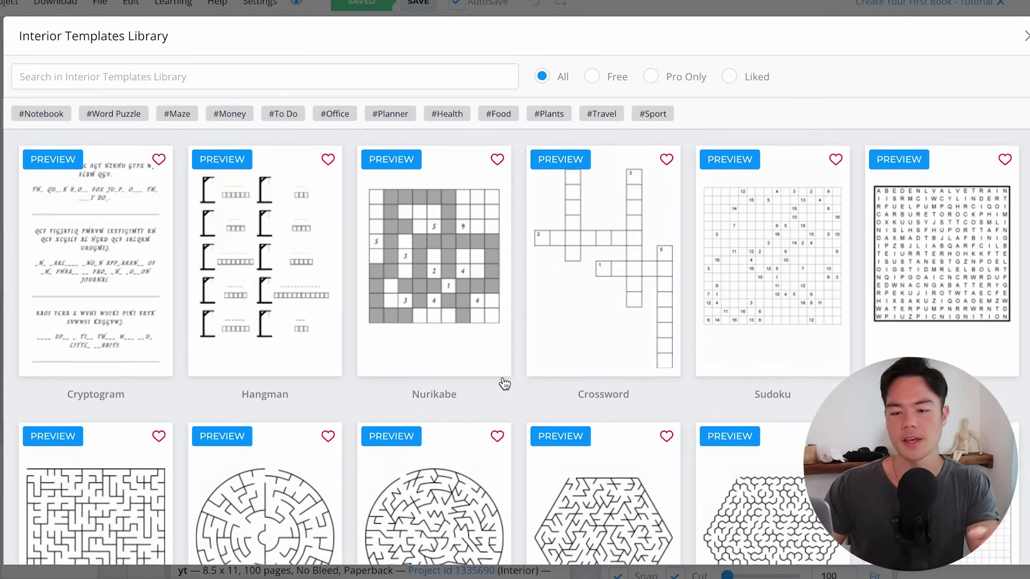
scroll(504, 383, "up", 4)
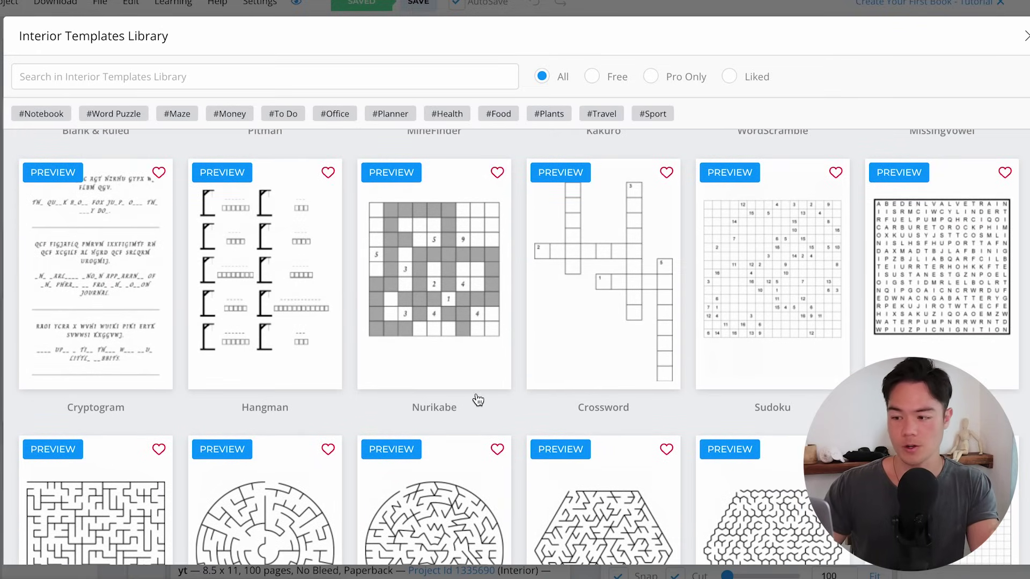
scroll(135, 355, "down", 1)
scroll(135, 355, "down", 2)
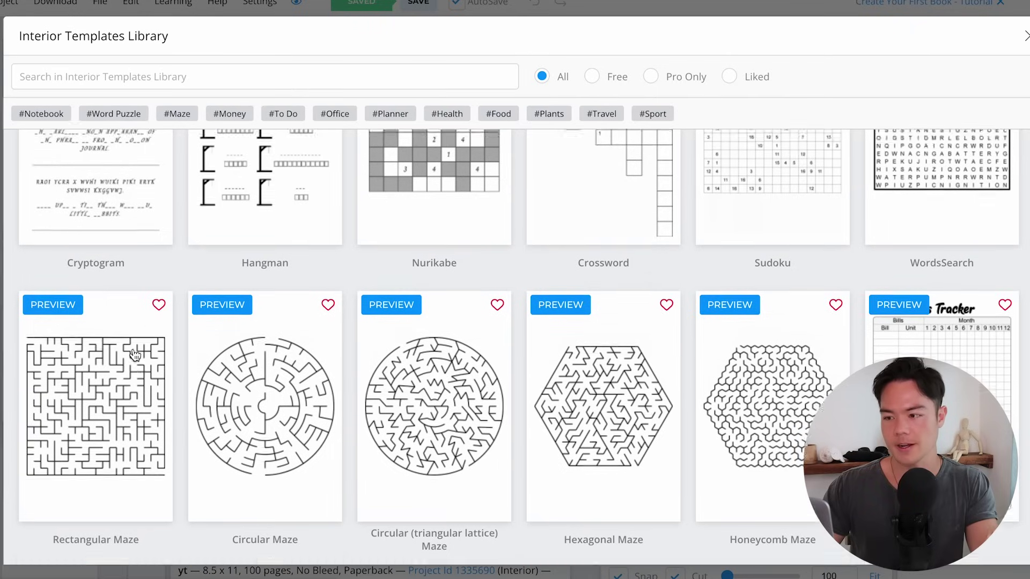
scroll(706, 363, "up", 2)
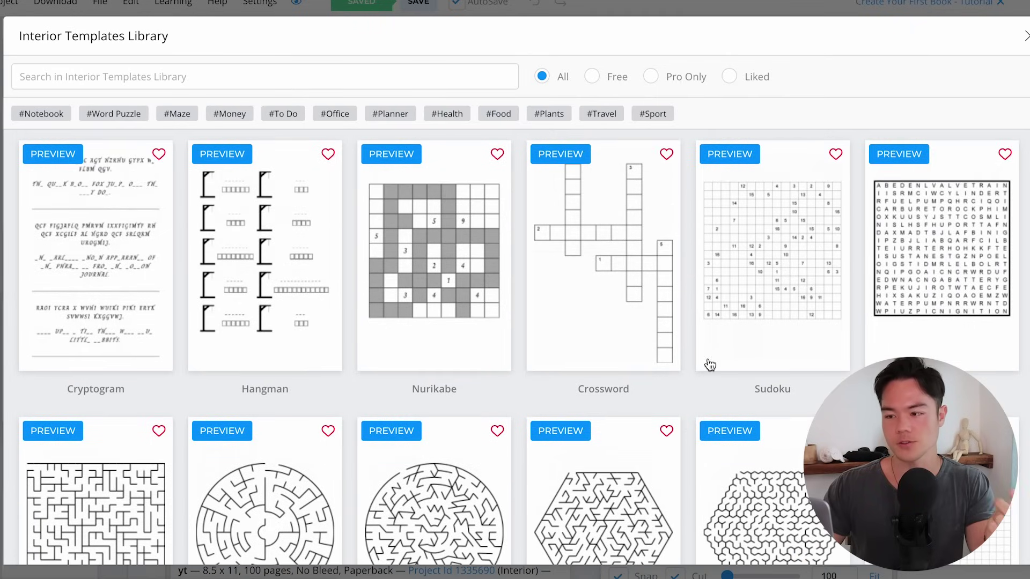
left_click(816, 280)
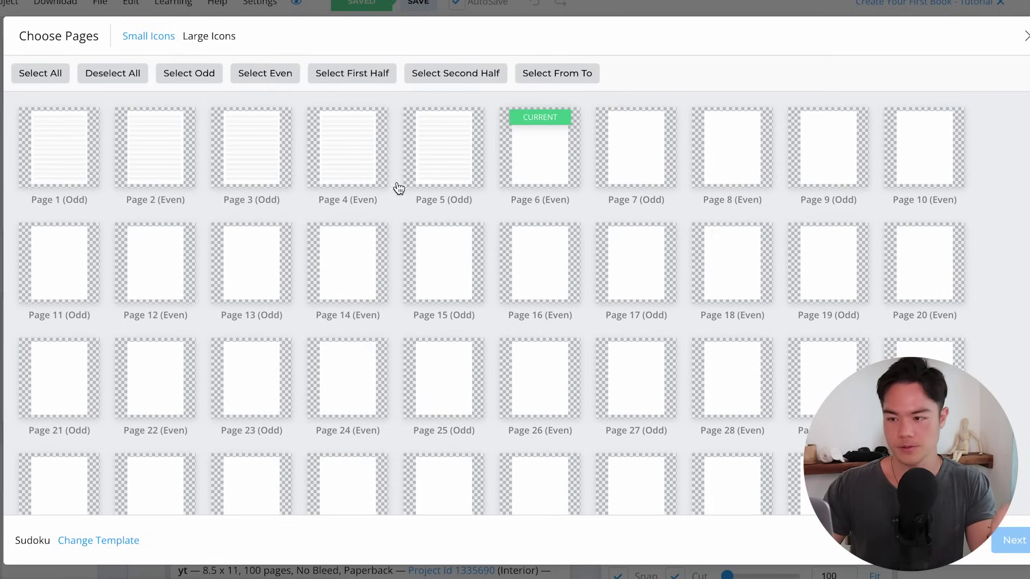
- Assign the Sudoku puzzles to pages 6 to 10 and continue to the puzzle options
left_click(542, 173)
left_click(629, 168)
left_click(754, 168)
left_click(816, 167)
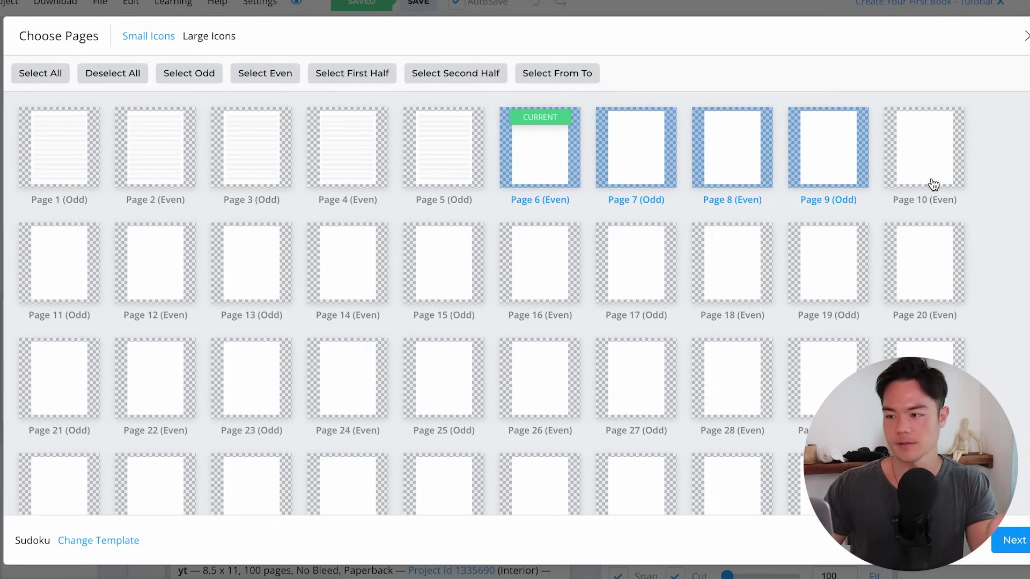
left_click(932, 184)
left_click(1010, 549)
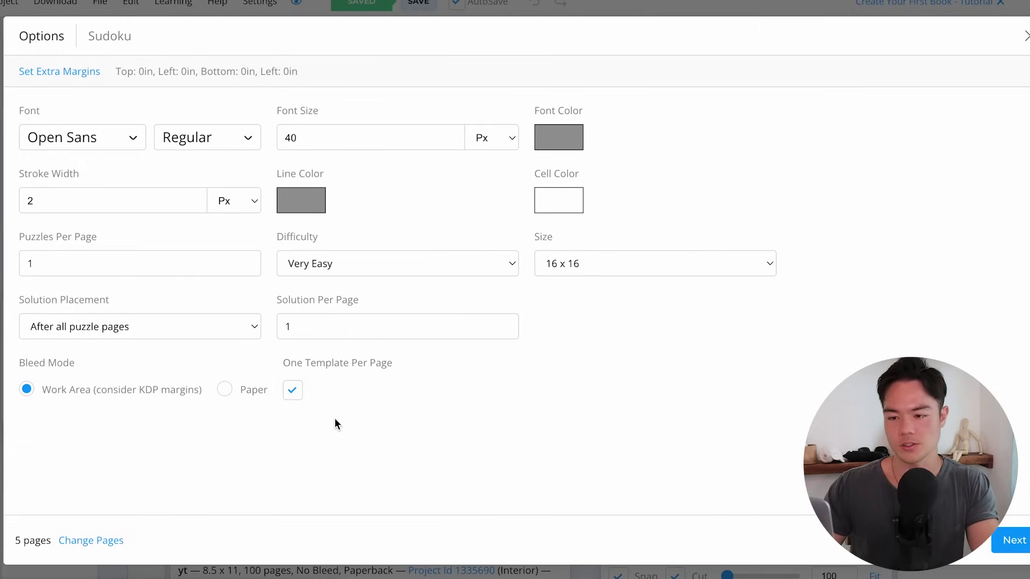
- Set the Sudoku difficulty to Hard and generate the puzzles with their solutions on pages 11 to 15
left_click(508, 258)
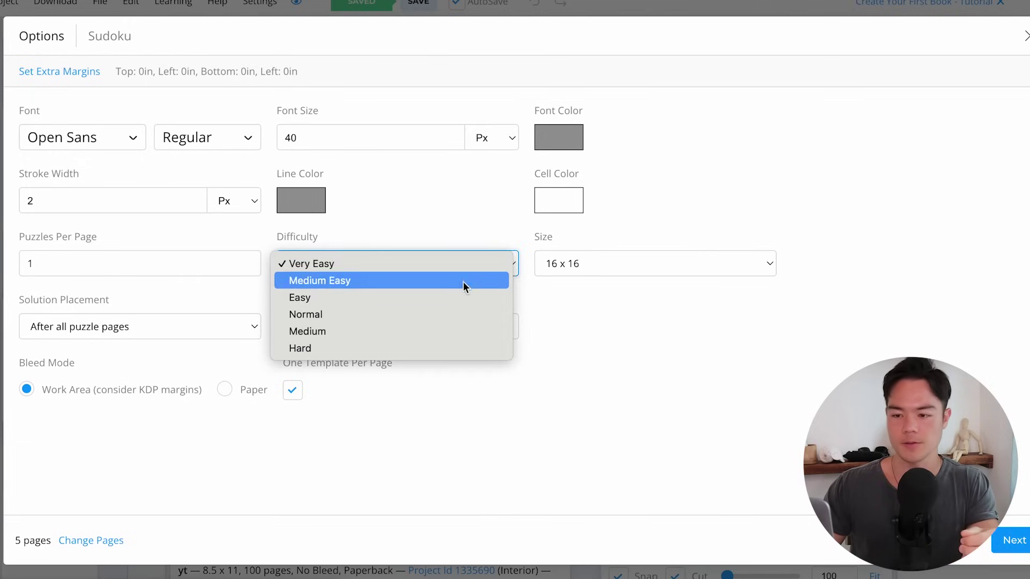
left_click(436, 349)
left_click(1014, 541)
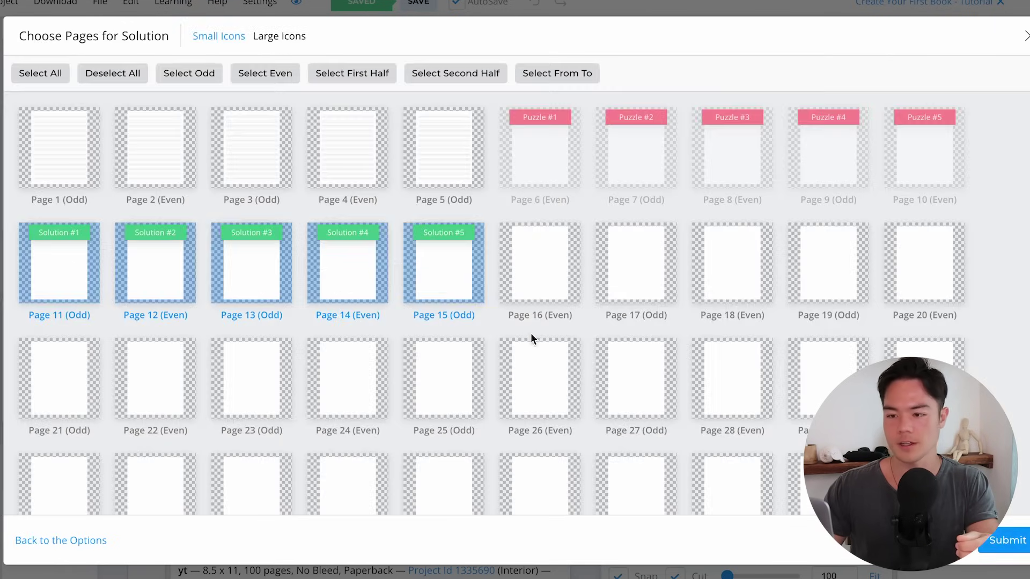
left_click(1016, 550)
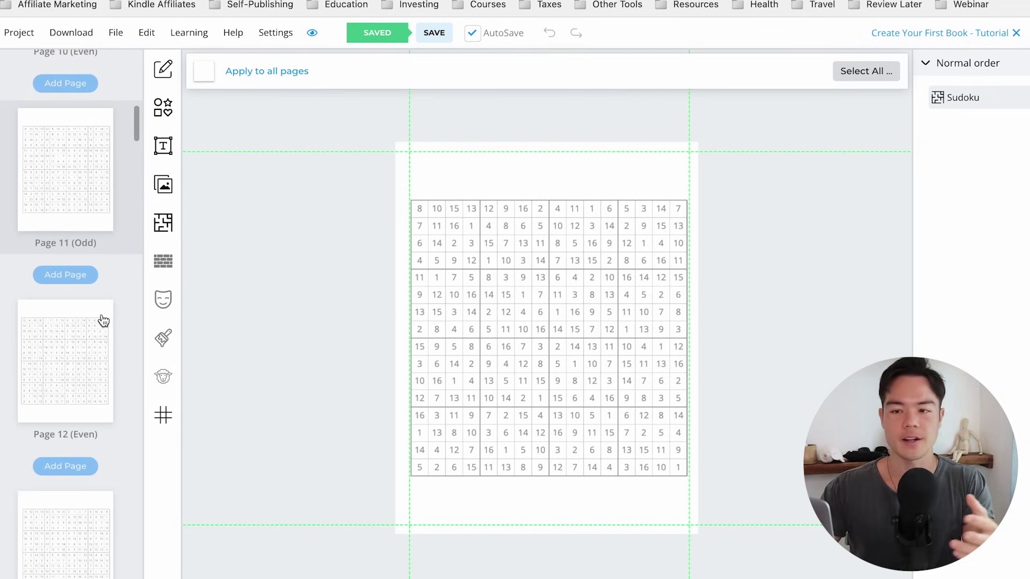
- Add a Heading text to page 11 and place it above the Sudoku grid
left_click(165, 147)
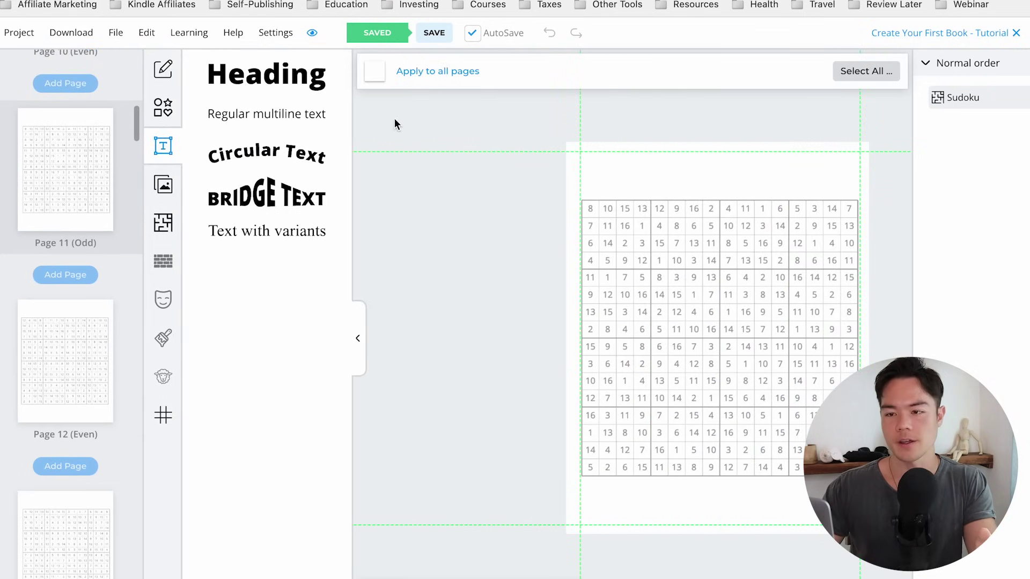
left_click(271, 75)
left_click_drag(740, 331, 735, 173)
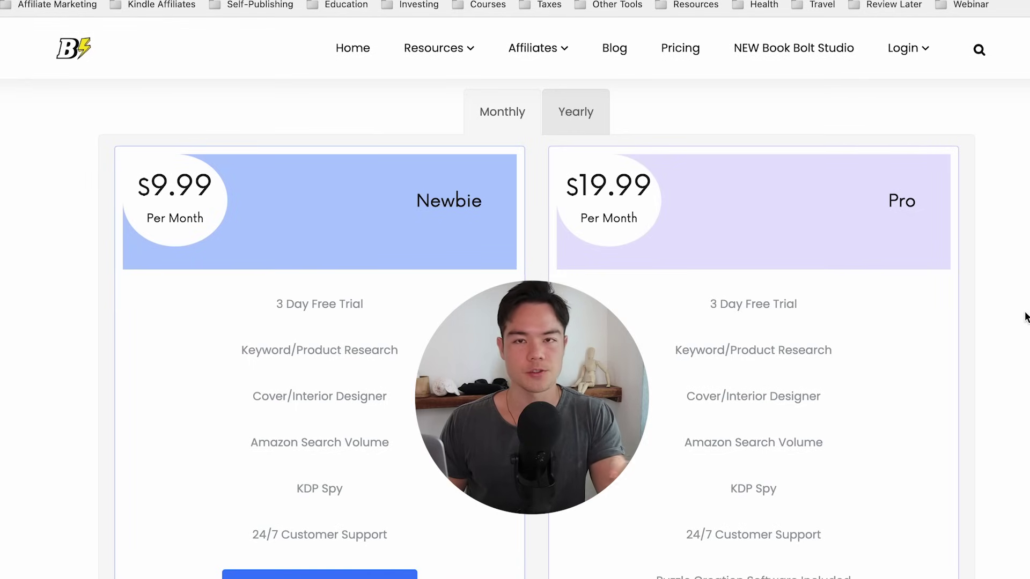
- Switch to the Book Bolt pricing page and compare the Newbie and Pro plans, checking which one includes the puzzle creation software
scroll(1026, 316, "down", 1)
scroll(825, 204, "down", 1)
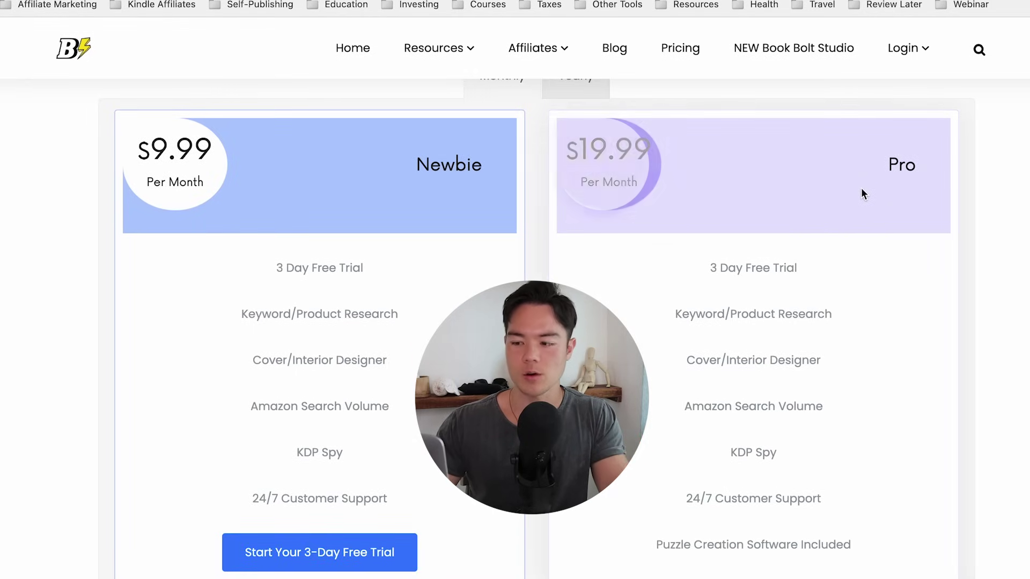
scroll(858, 185, "down", 3)
left_click_drag(658, 473, 798, 472)
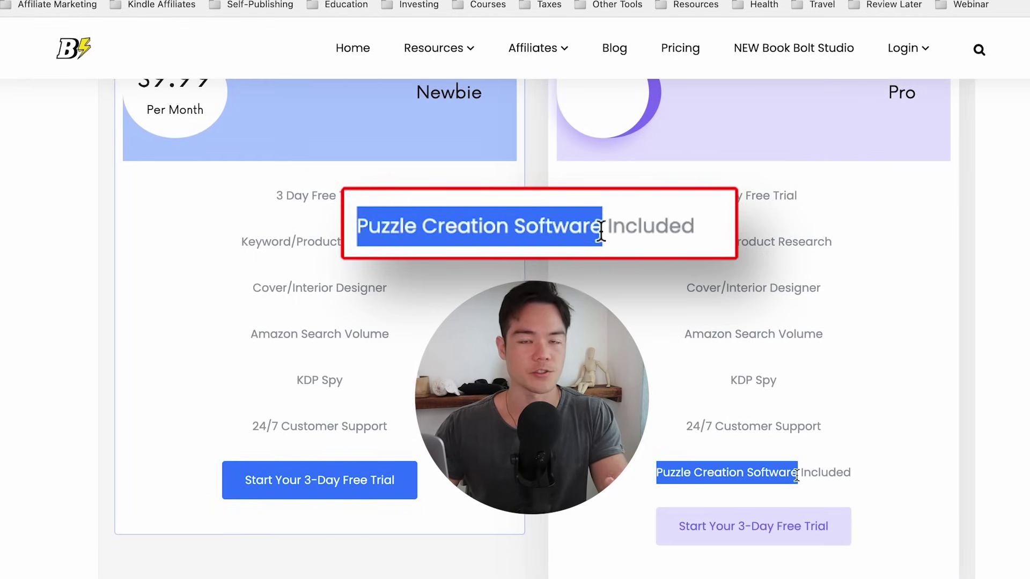
scroll(952, 341, "up", 2)
left_click(951, 337)
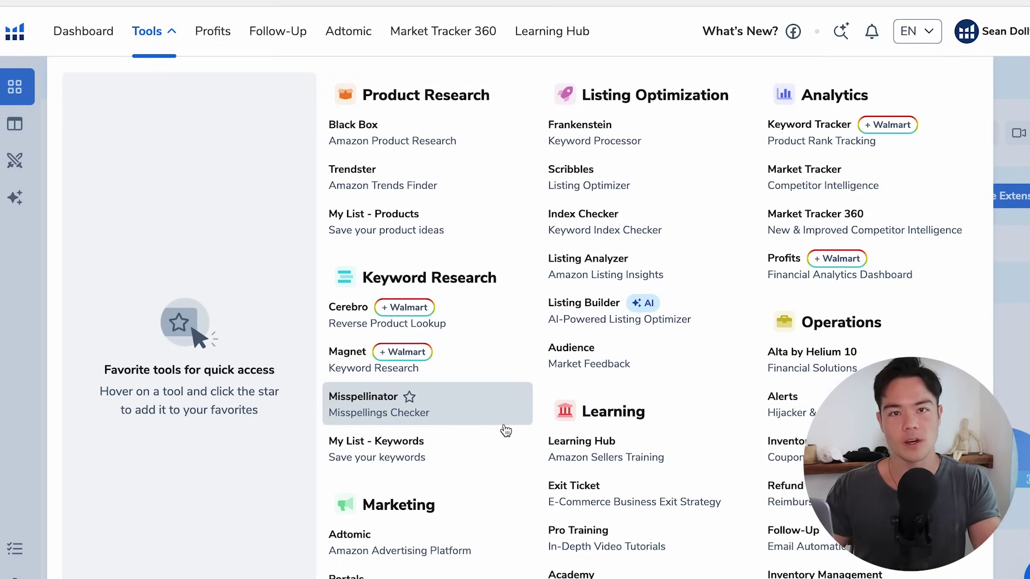
- Copy the Sweet Hearts Coloring Book's ASIN from the Amazon results and get its keywords in Helium 10's Cerebro
scroll(506, 430, "down", 1)
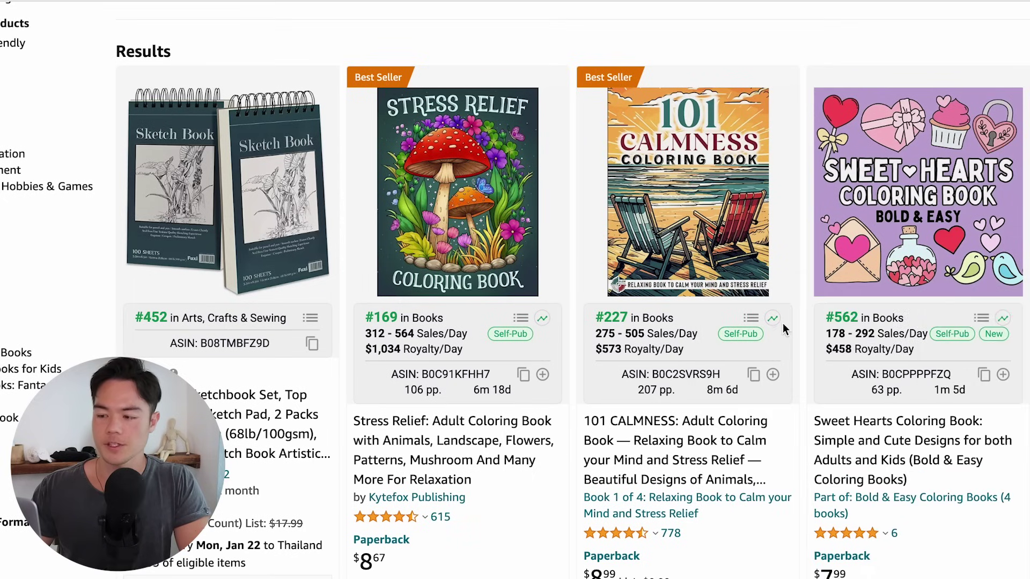
mouse_move(783, 323)
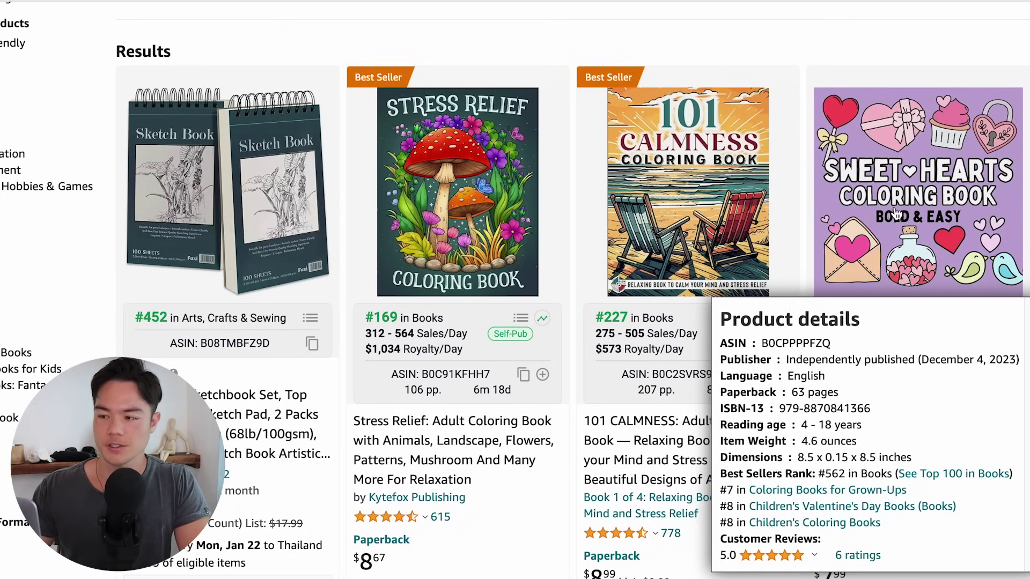
double_click(810, 343)
key("ctrl+c")
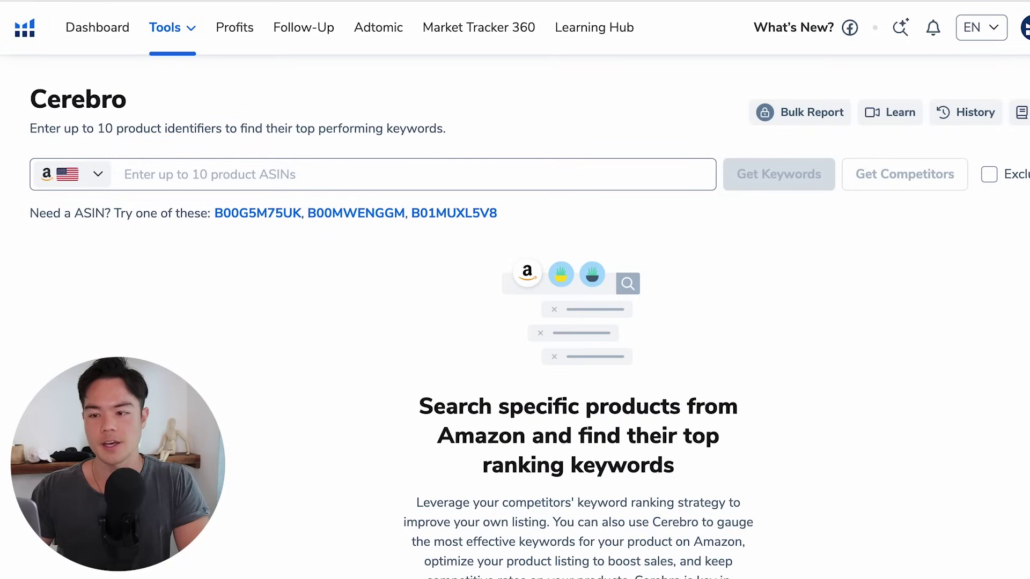
left_click(273, 185)
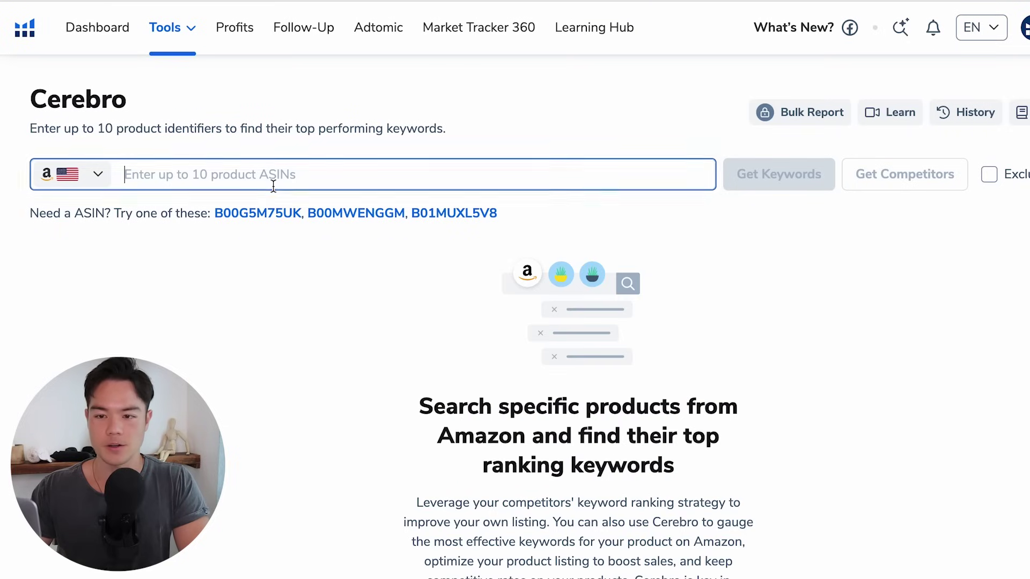
key("ctrl+v")
left_click(758, 175)
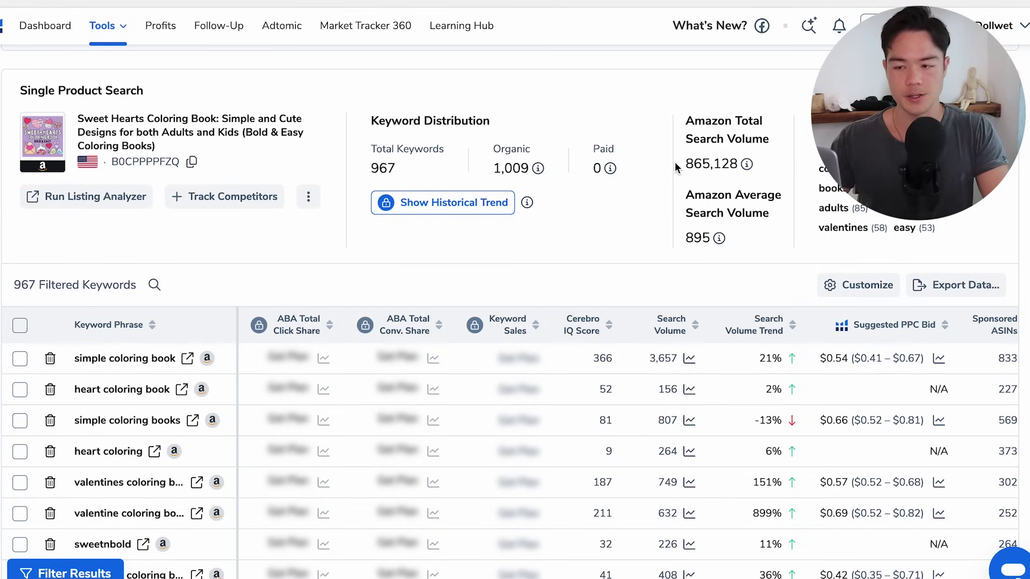
- Review the Cerebro filters and the book's keyword distribution, including its total and organic keyword figures
scroll(675, 163, "up", 6)
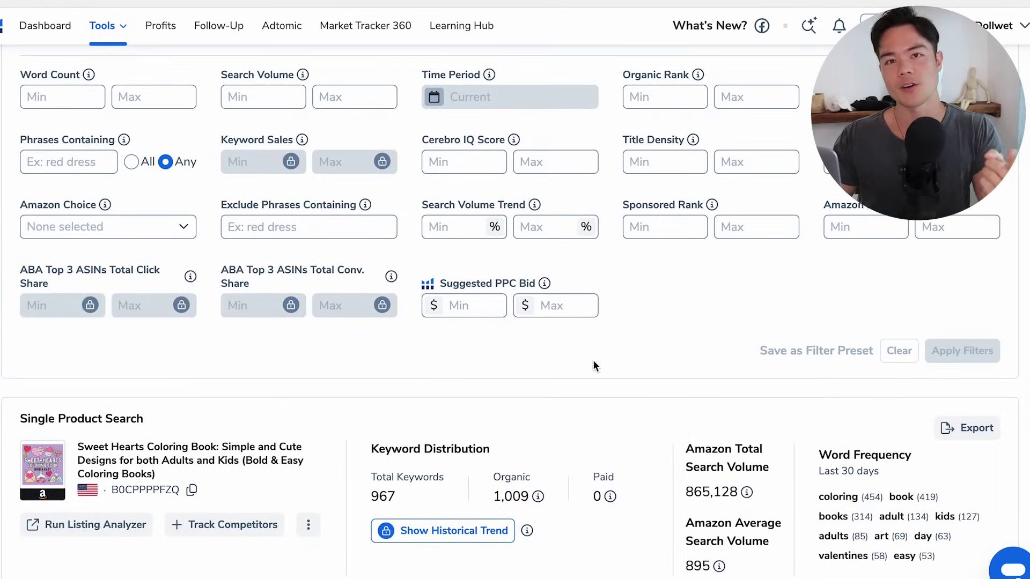
scroll(594, 367, "down", 5)
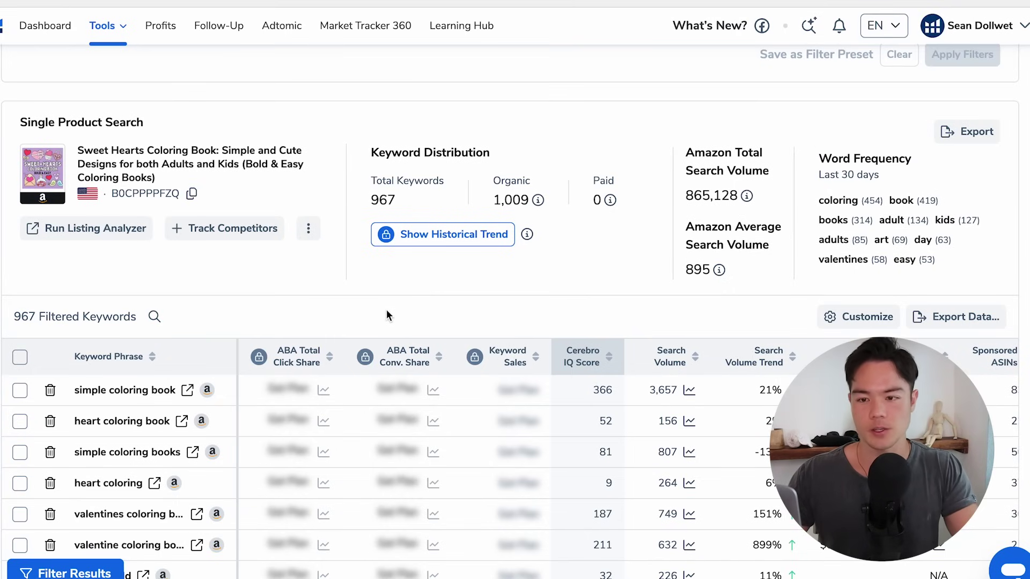
scroll(387, 310, "down", 1)
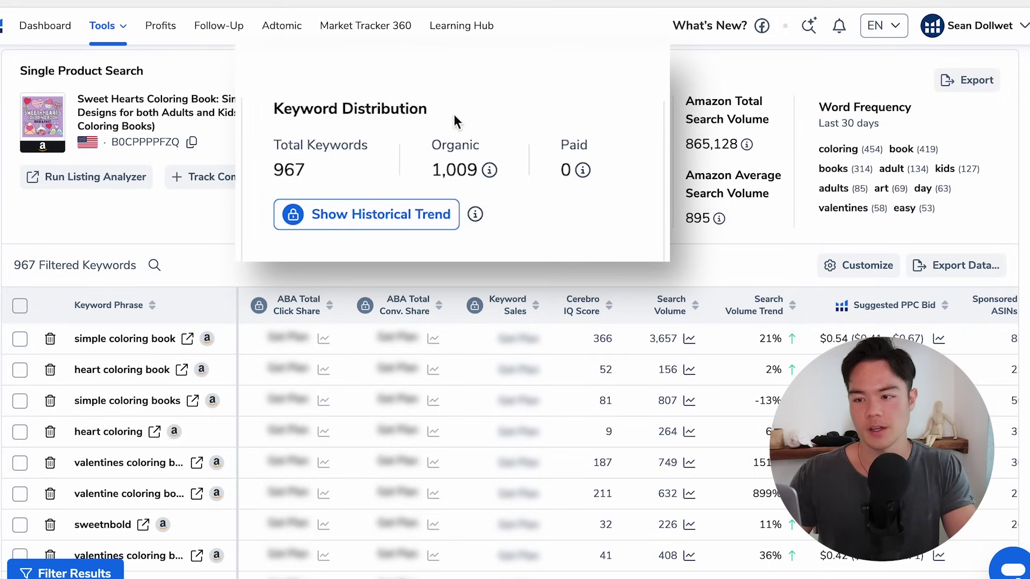
left_click_drag(455, 120, 276, 138)
left_click(483, 99)
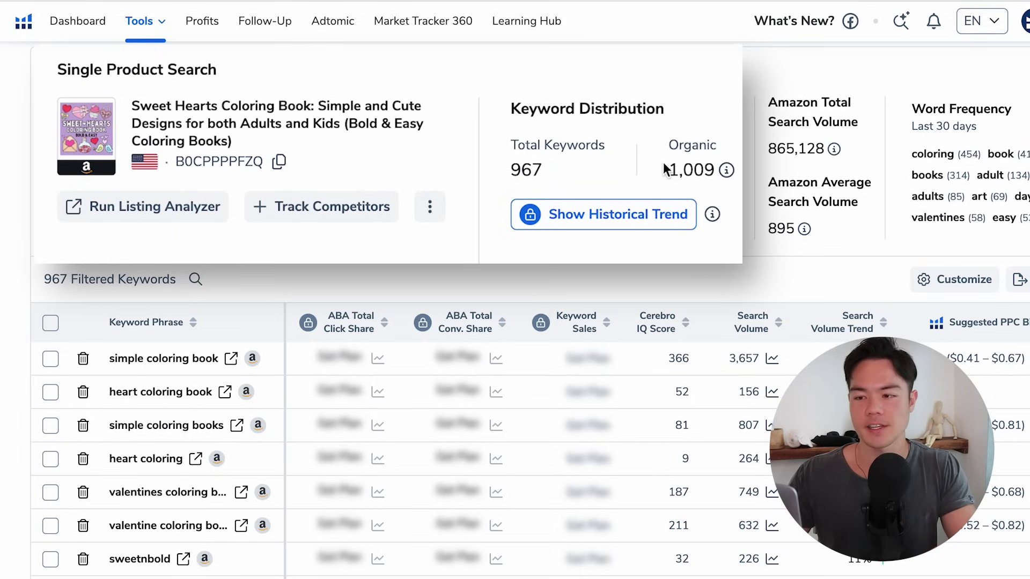
left_click_drag(665, 168, 716, 167)
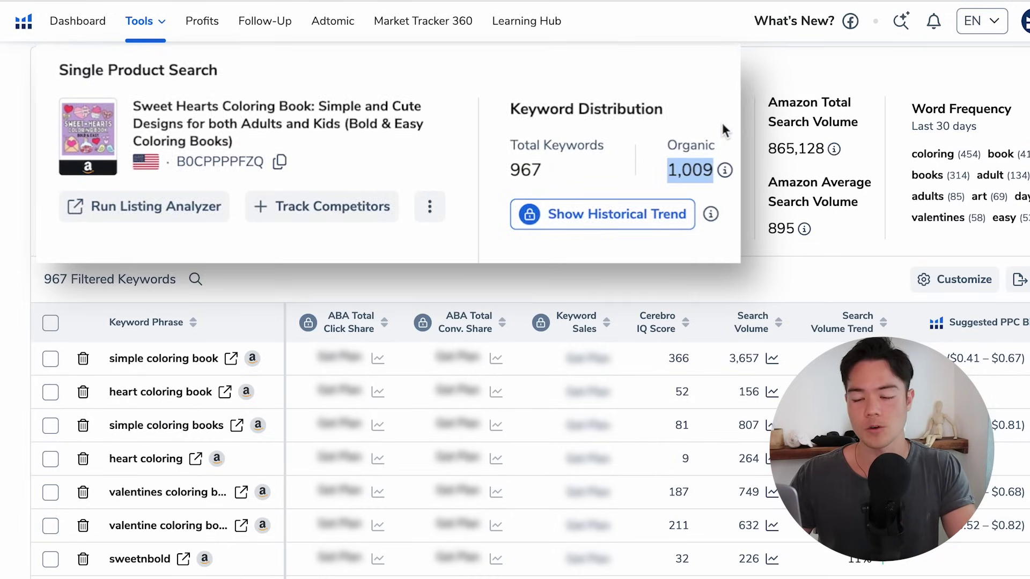
- Examine the keyword table from search volume to competing products, and compare the plans on Helium 10's pricing page
scroll(75, 155, "down", 4)
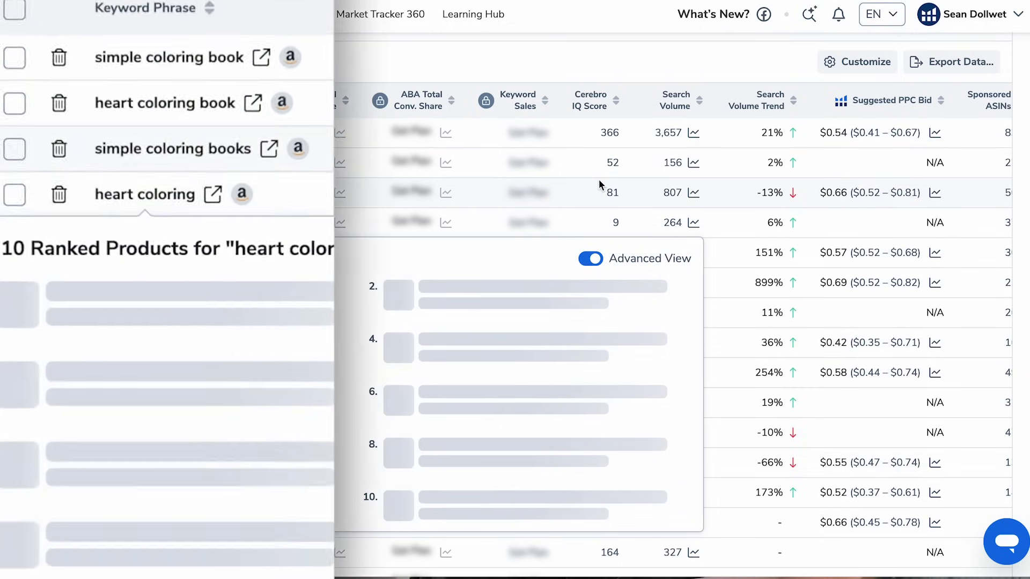
scroll(569, 255, "right", 5)
scroll(569, 256, "right", 2)
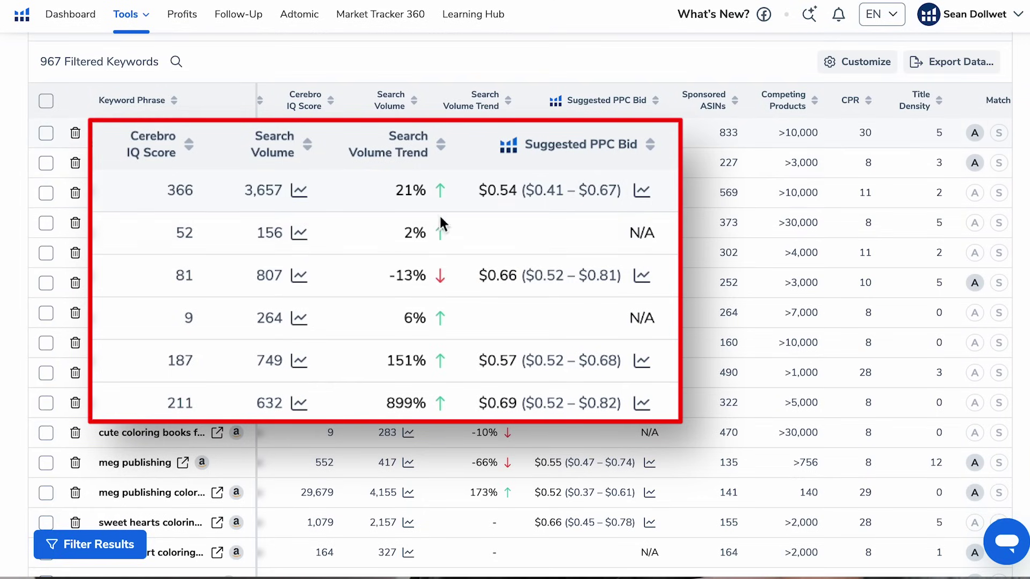
scroll(511, 266, "right", 4)
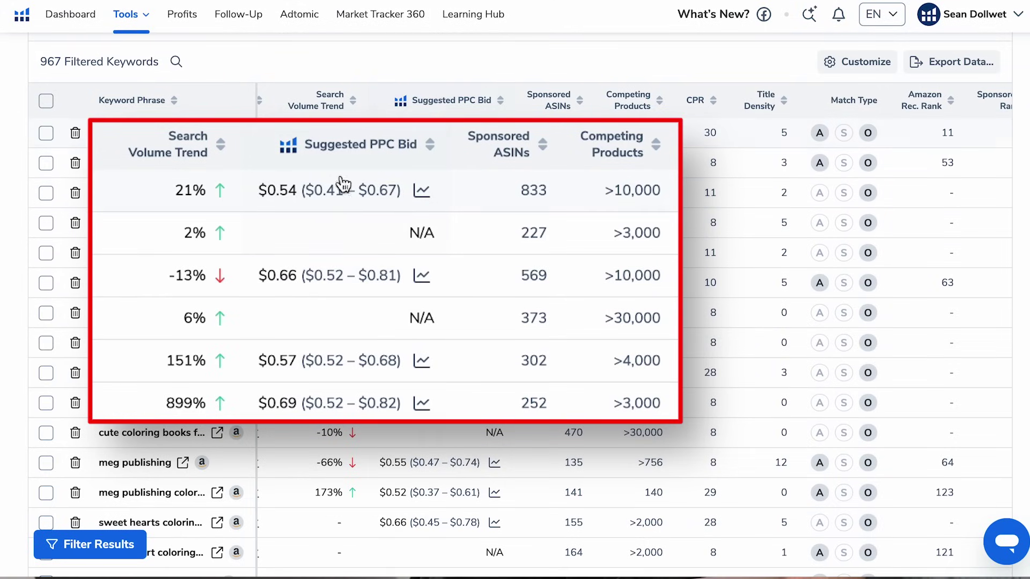
scroll(453, 247, "right", 2)
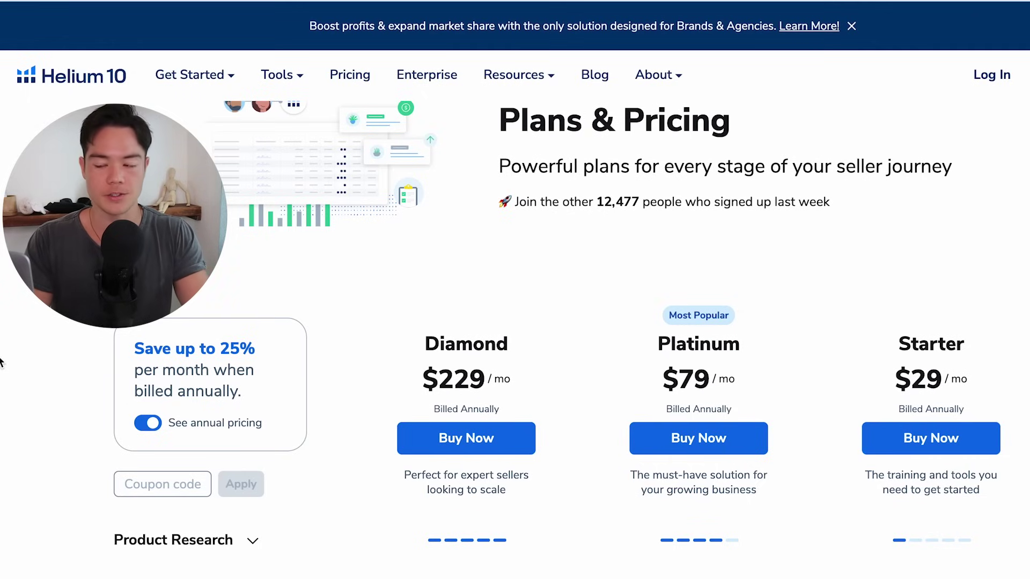
scroll(1, 362, "down", 4)
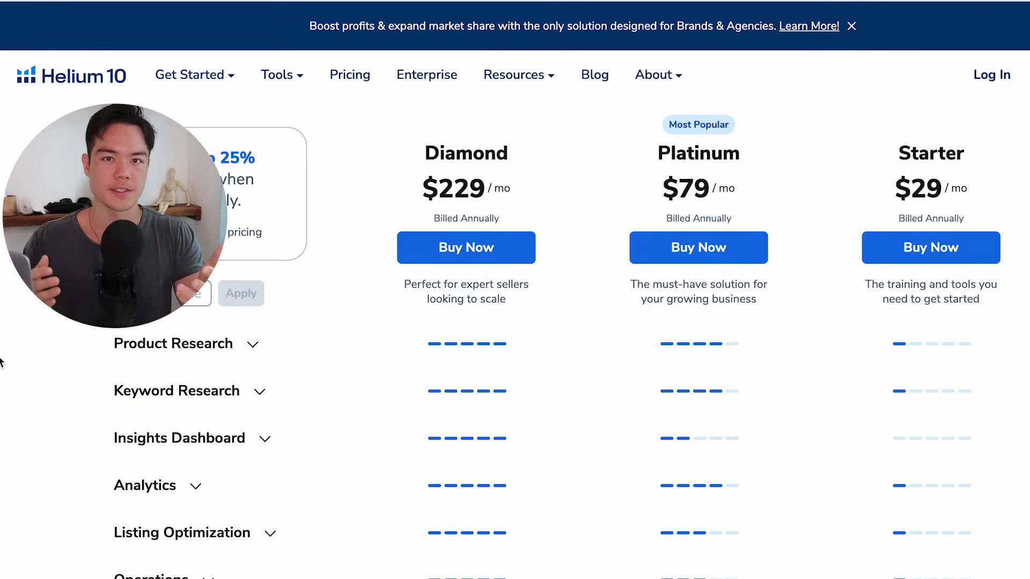
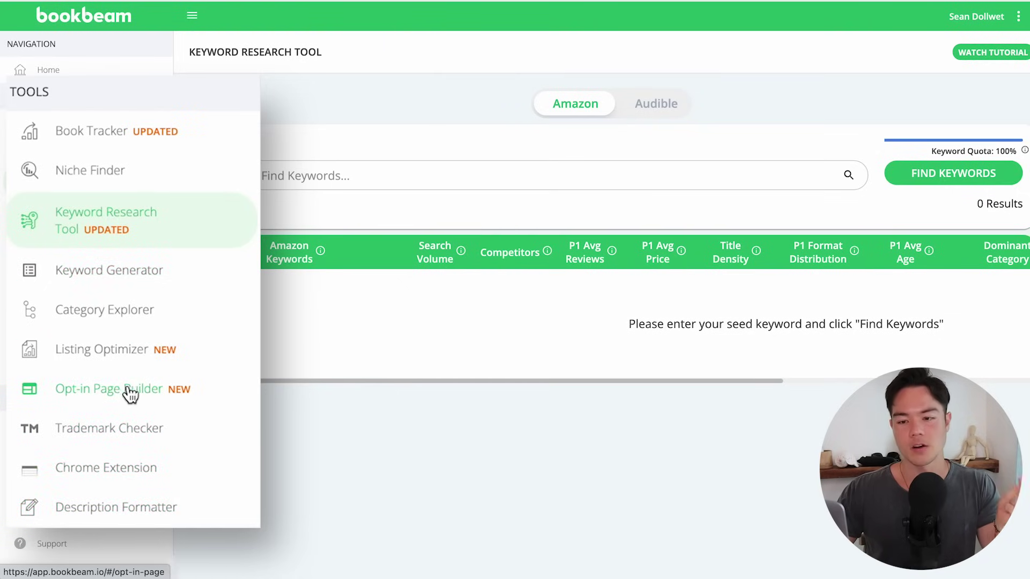
- Switch to BookBeam, view the Opt-in Page Builder, and enter "coloring book" as the title keyword in the Niche Finder
left_click(173, 403)
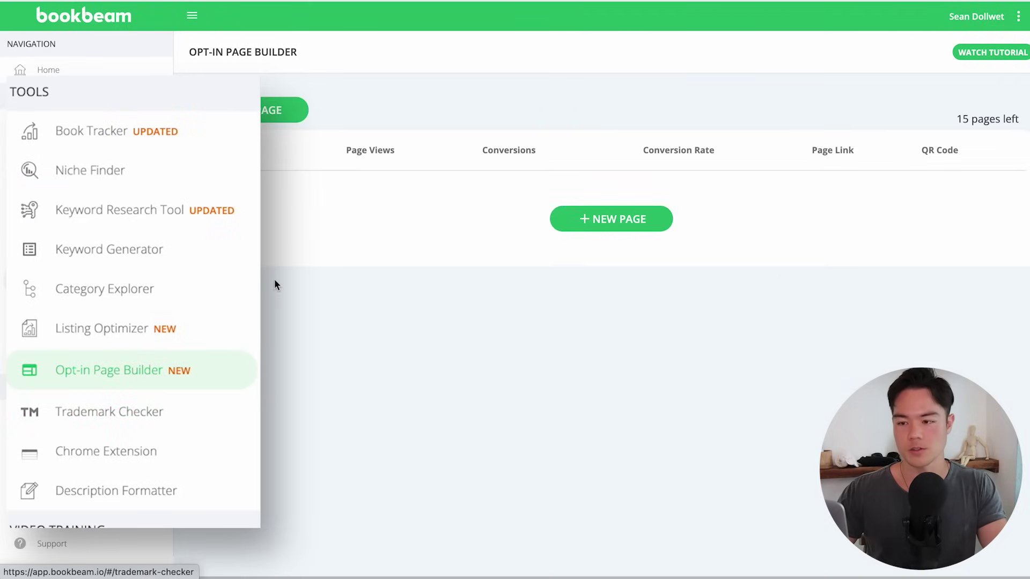
left_click(121, 178)
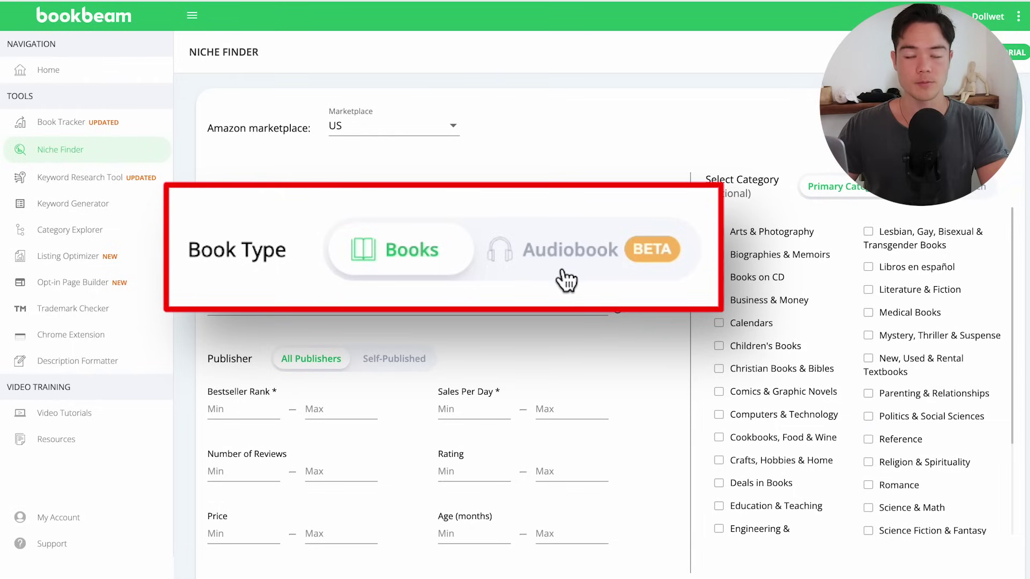
left_click(409, 303)
type("coloring book")
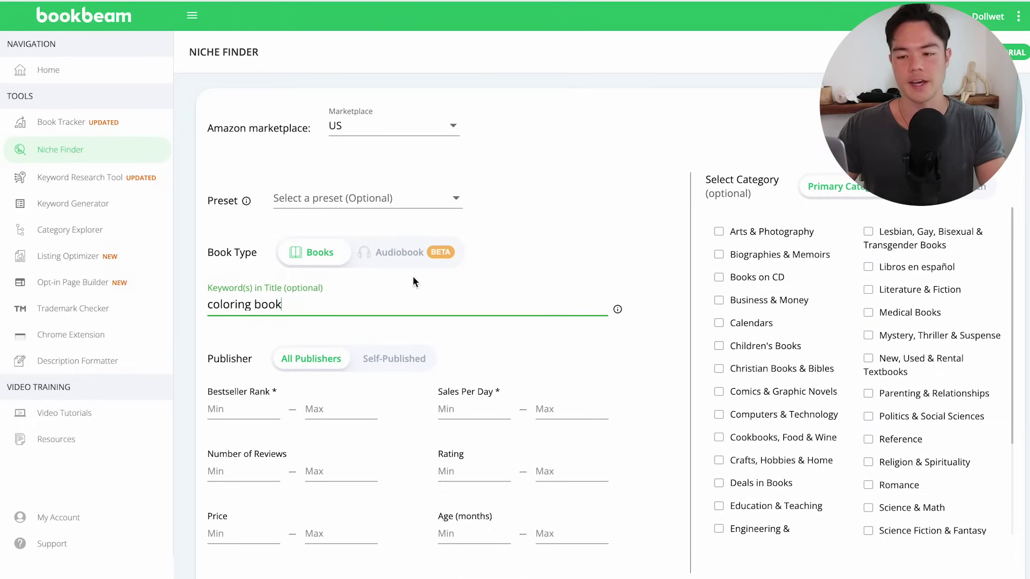
- Limit the niche search to self-published books with a maximum bestseller rank of 10000 and at most 10 reviews, and run it
scroll(375, 290, "down", 3)
left_click(261, 268)
left_click(389, 223)
left_click(318, 269)
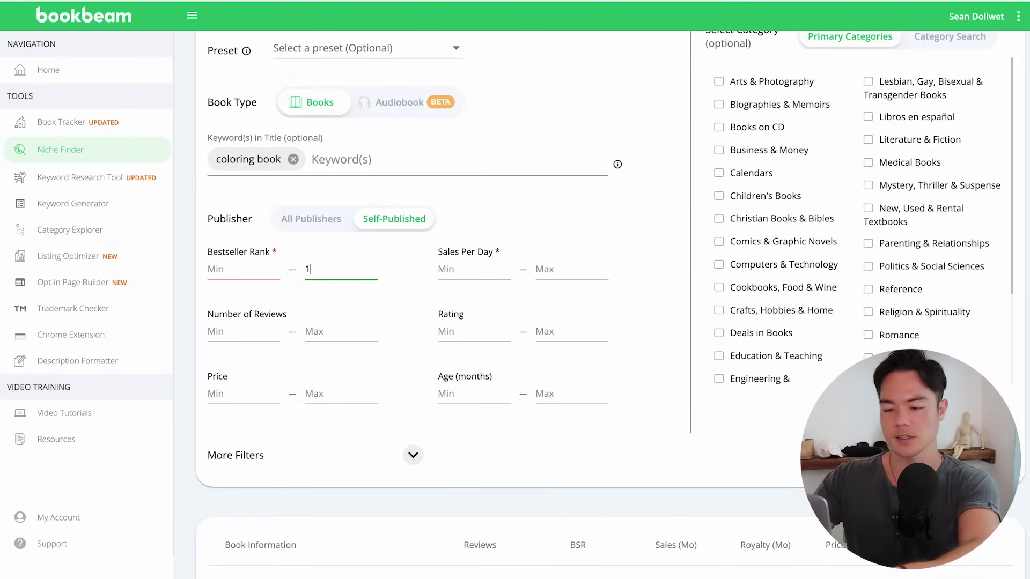
left_click(310, 317)
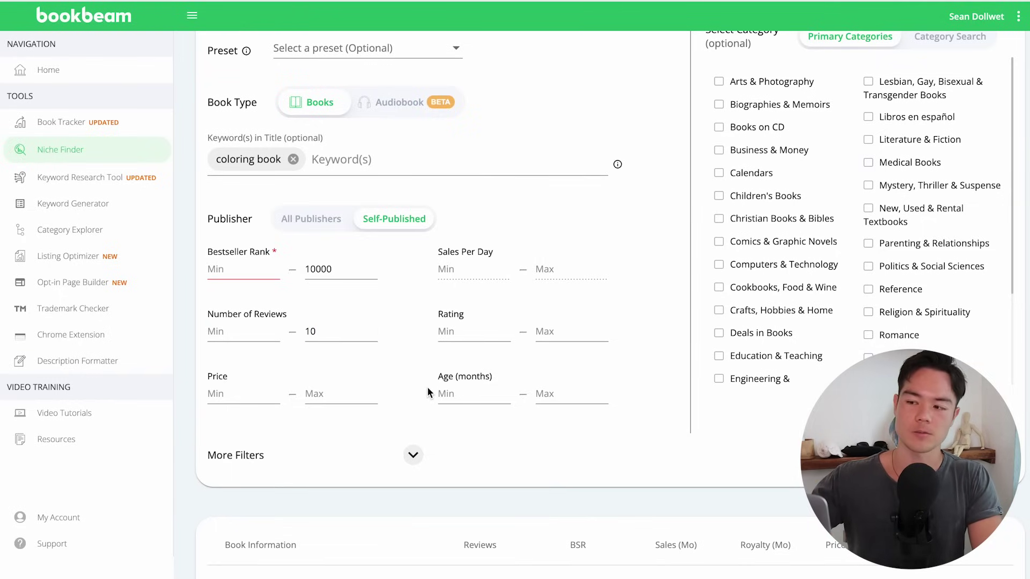
scroll(484, 239, "up", 3)
scroll(629, 284, "down", 2)
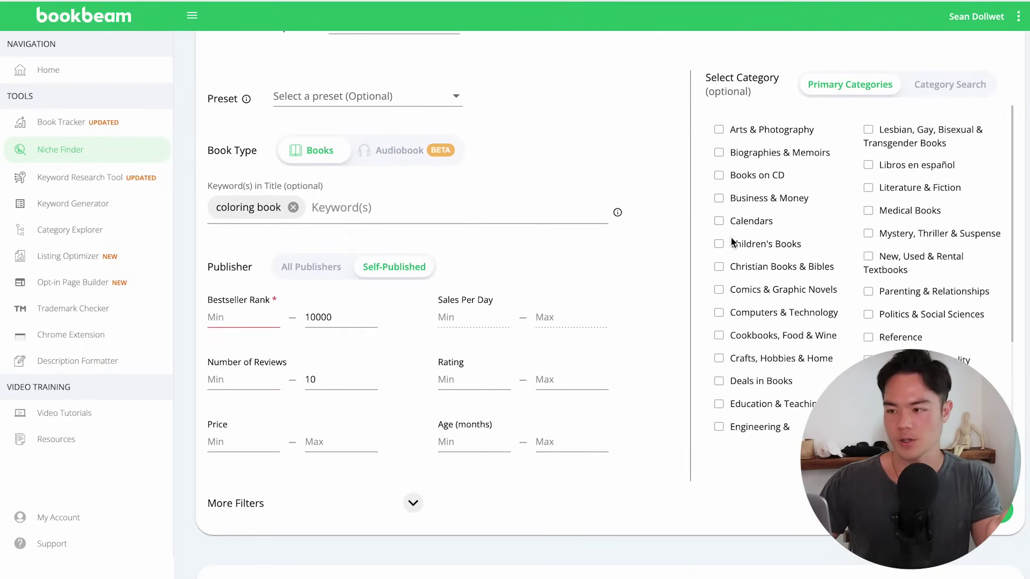
key("Return")
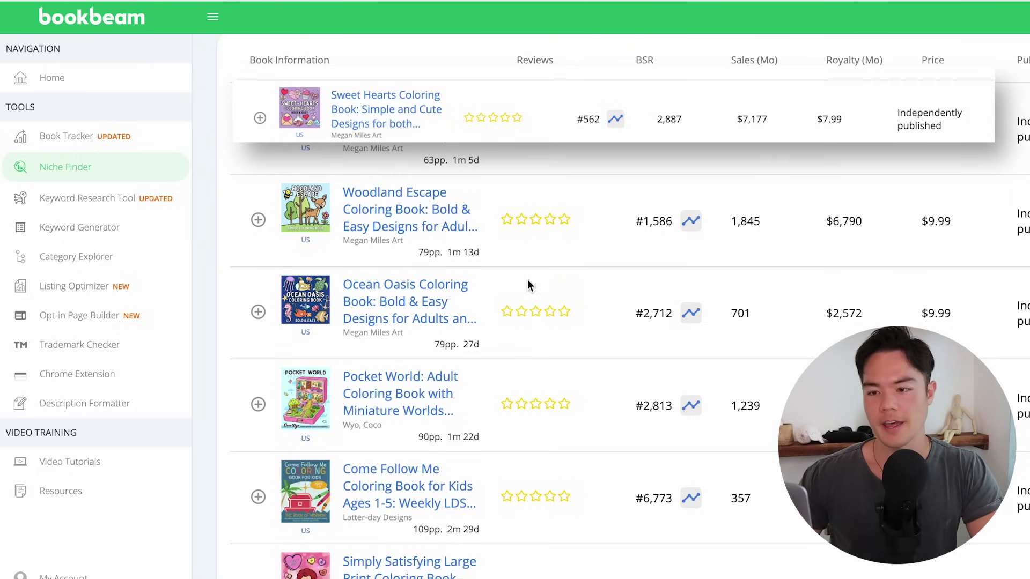
- Review the Niche Finder results, checking the rank, monthly sales and royalty of books such as Woodland Escape
scroll(529, 285, "down", 2)
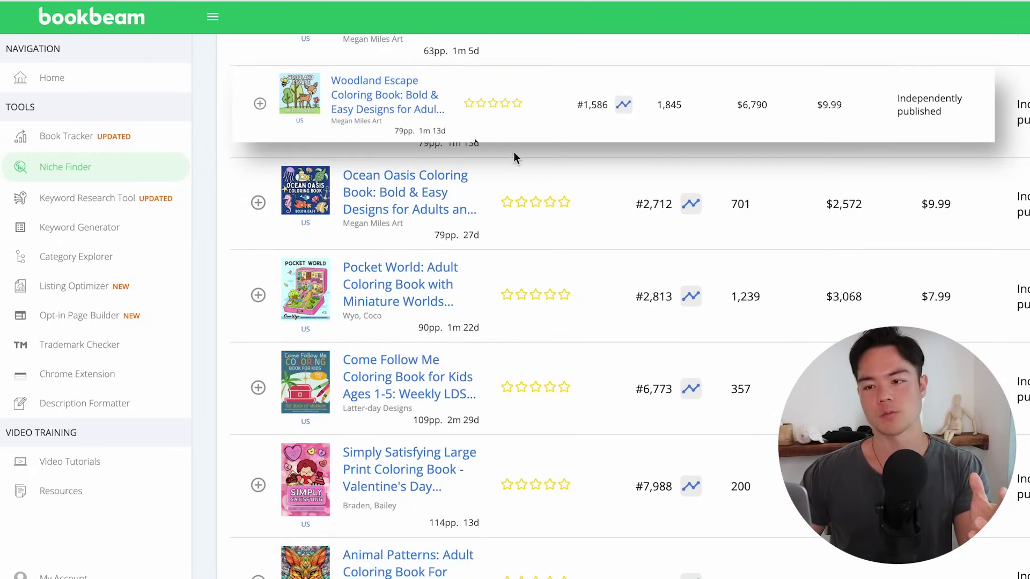
left_click_drag(570, 113, 607, 116)
left_click_drag(786, 105, 740, 106)
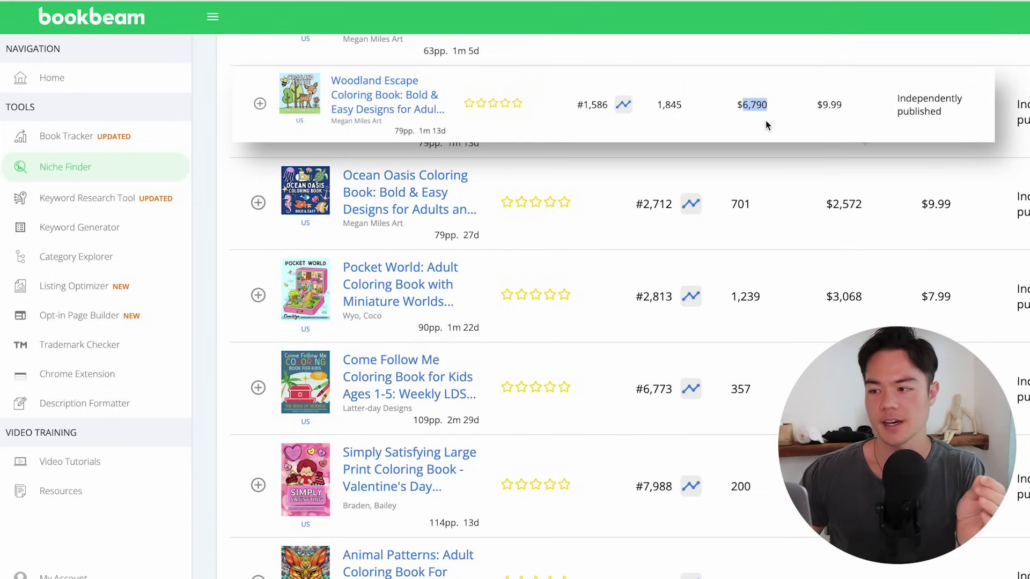
scroll(553, 74, "down", 1)
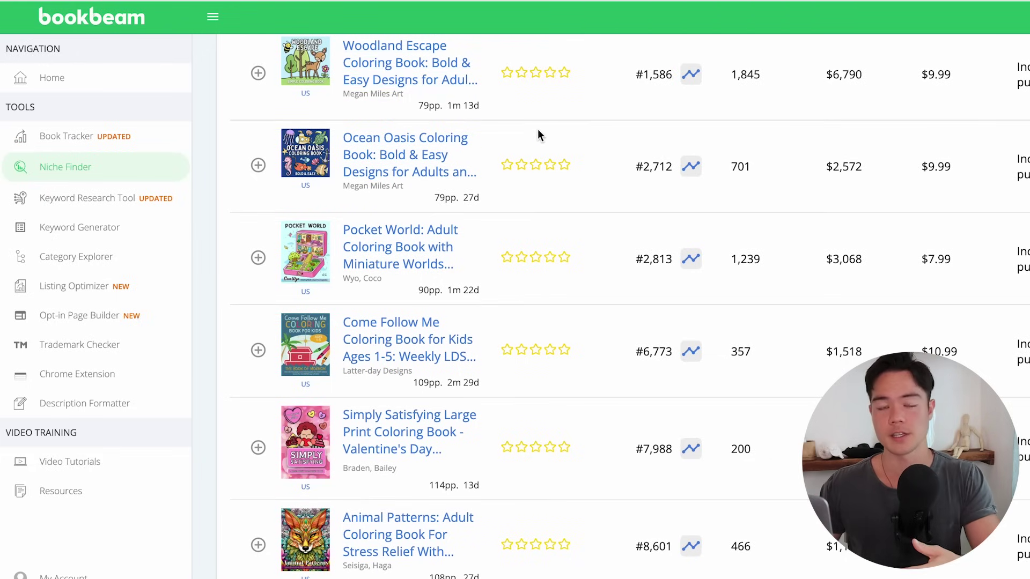
scroll(539, 130, "down", 4)
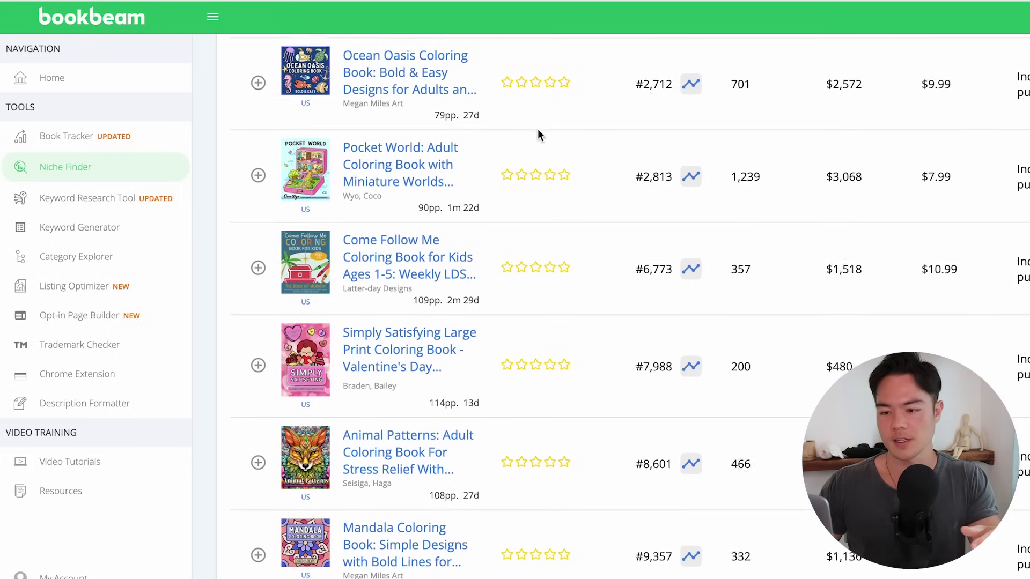
scroll(537, 129, "up", 1)
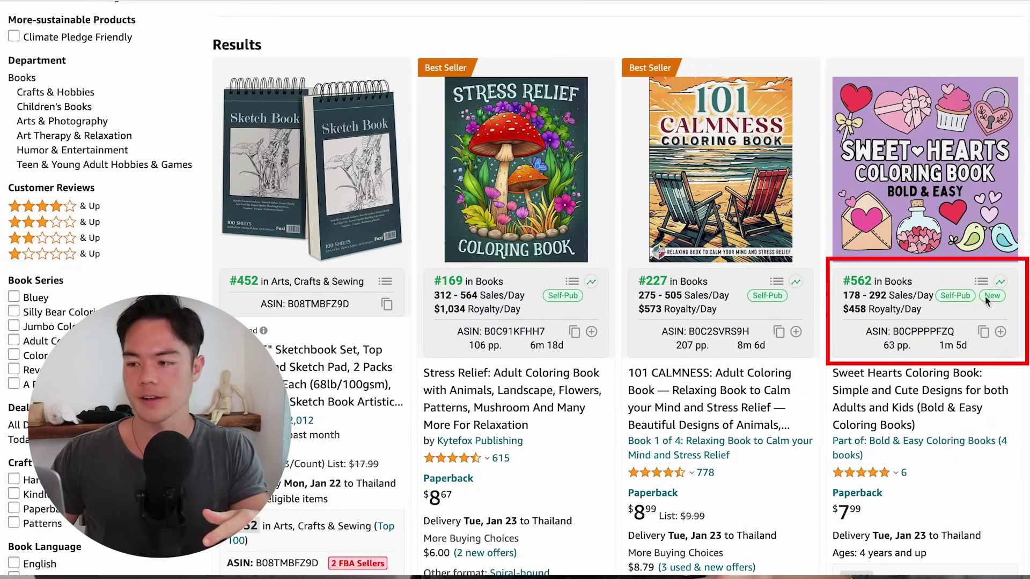
- Switch to the Amazon results and check the Sweet Hearts Coloring Book's bestseller rank, daily sales and daily royalty
left_click_drag(844, 281, 874, 282)
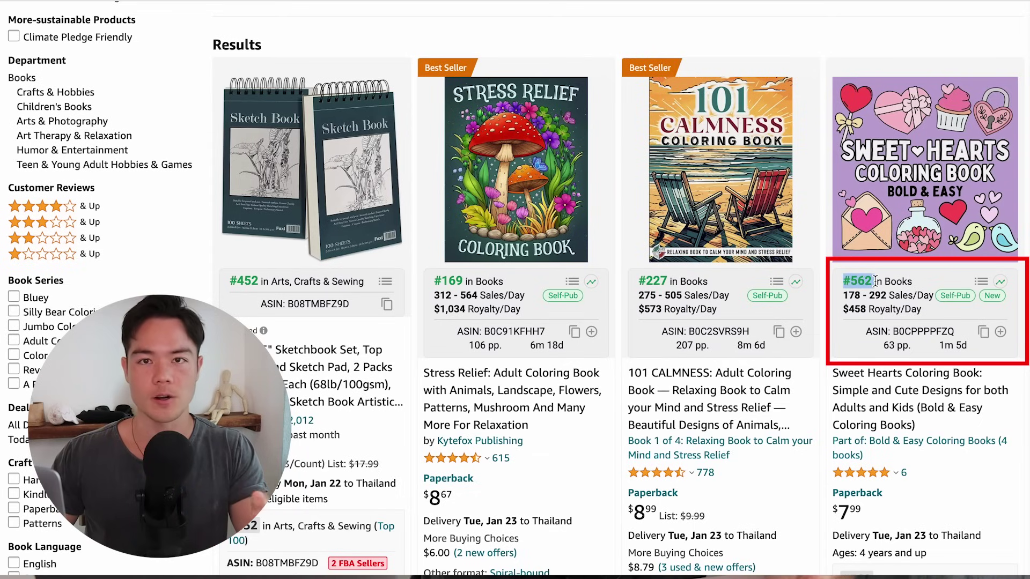
mouse_move(870, 263)
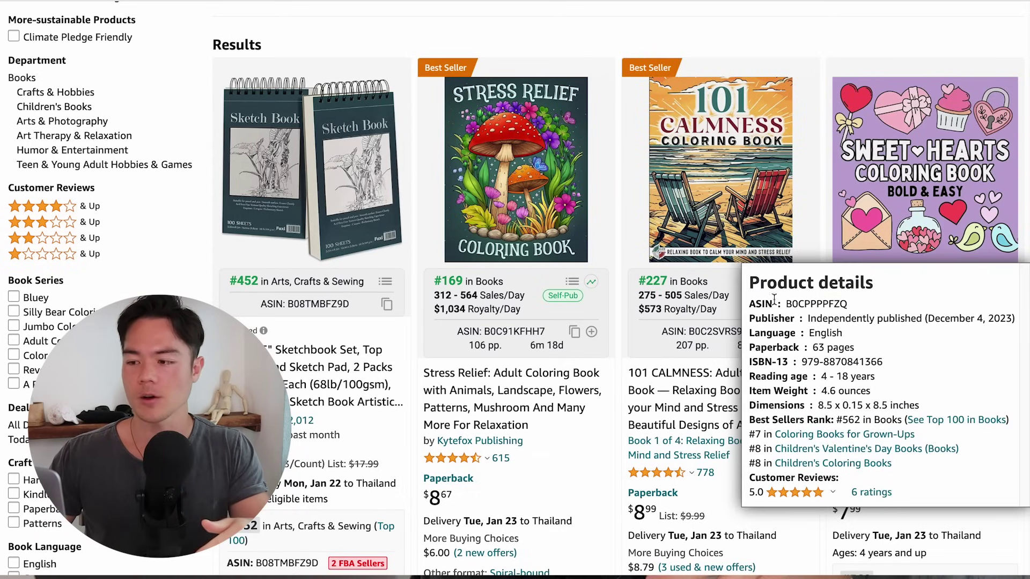
left_click_drag(843, 296, 914, 310)
left_click(843, 309)
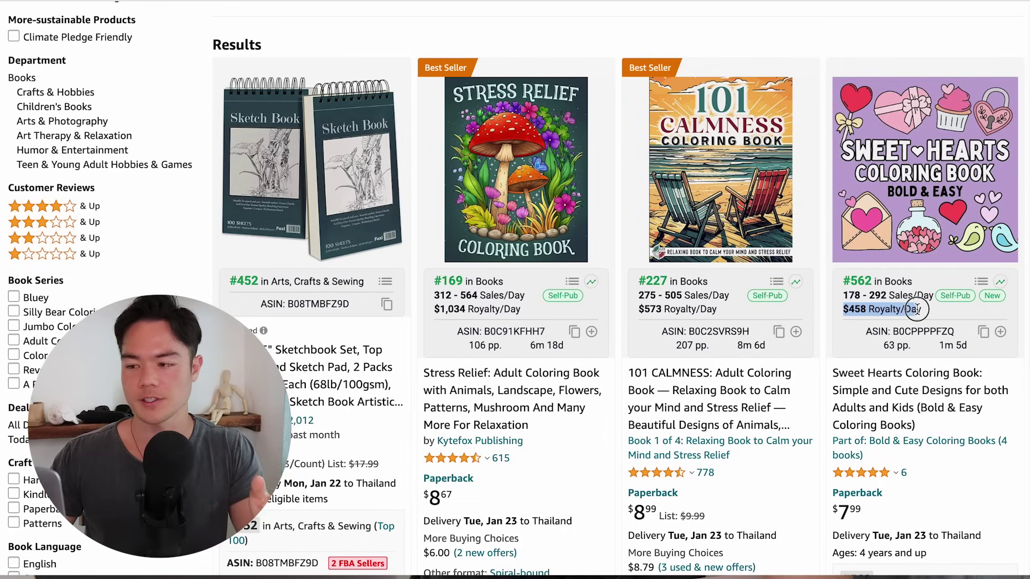
left_click(933, 325)
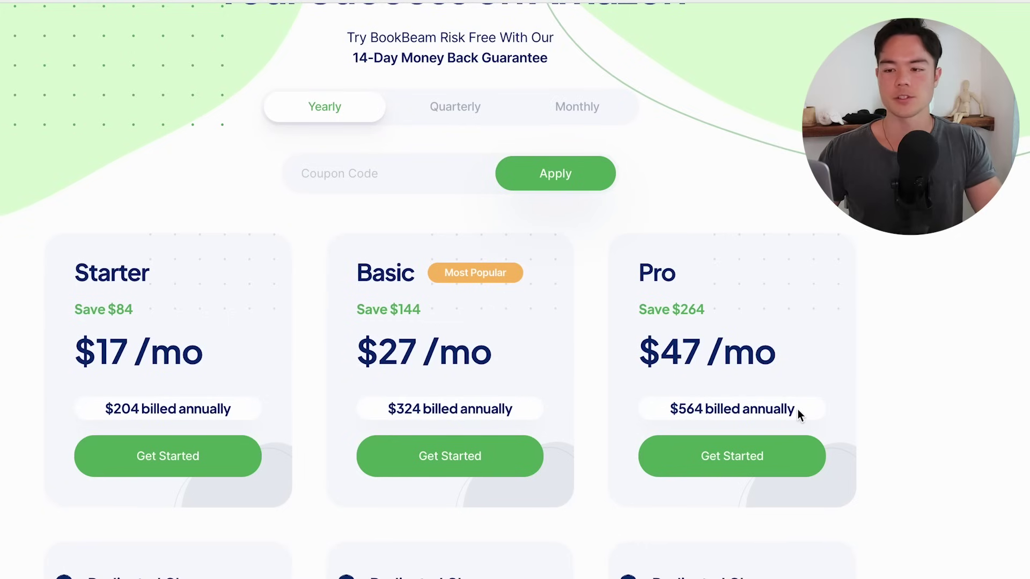
- Compare BookBeam's yearly Starter, Basic and Pro plans, and look over the KDSPY home page
scroll(797, 410, "down", 4)
scroll(869, 342, "up", 3)
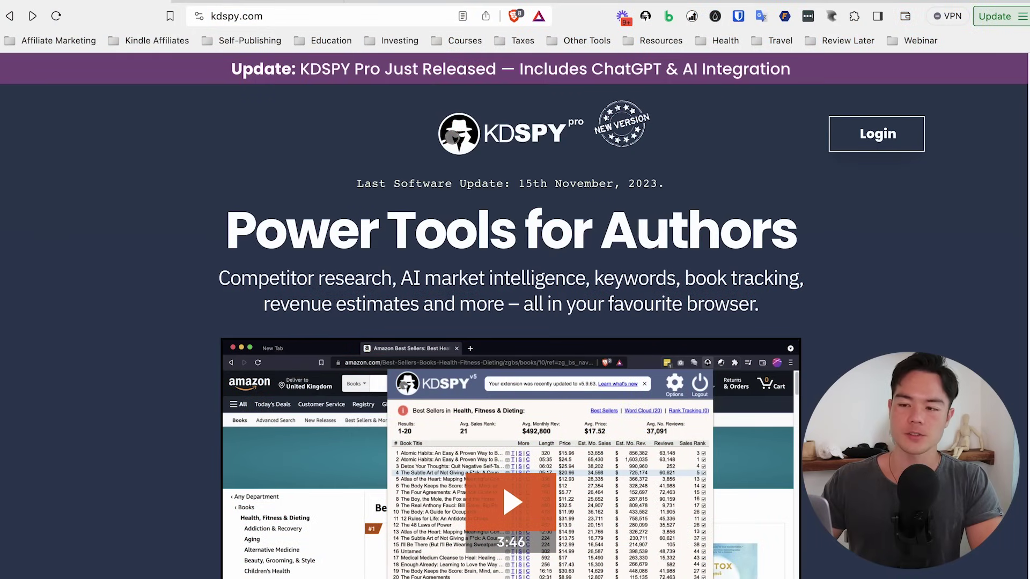
scroll(131, 224, "down", 2)
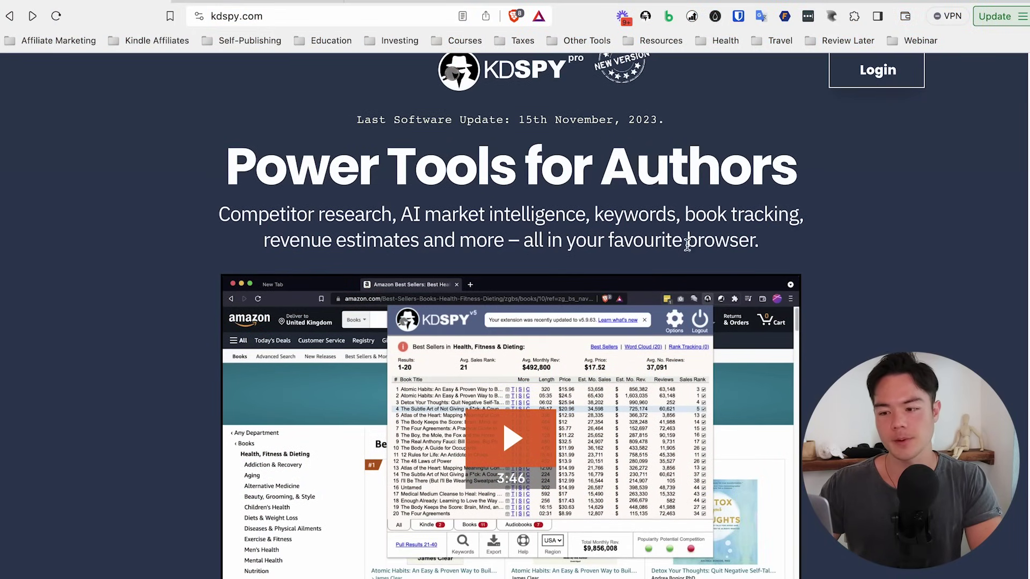
scroll(131, 224, "up", 2)
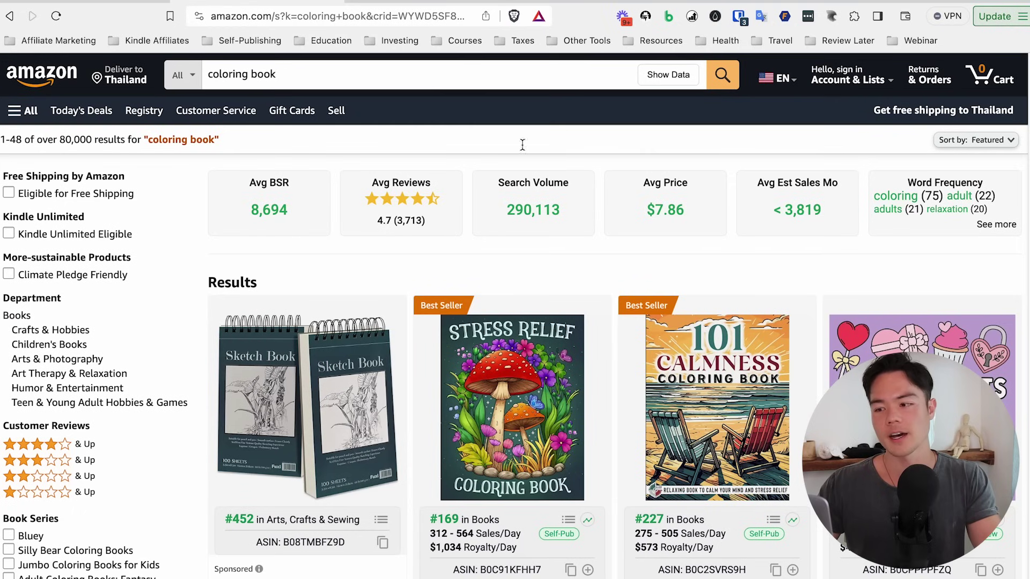
- Look over the Amazon coloring book results and open the KDSPY analysis for this keyword
scroll(684, 252, "down", 4)
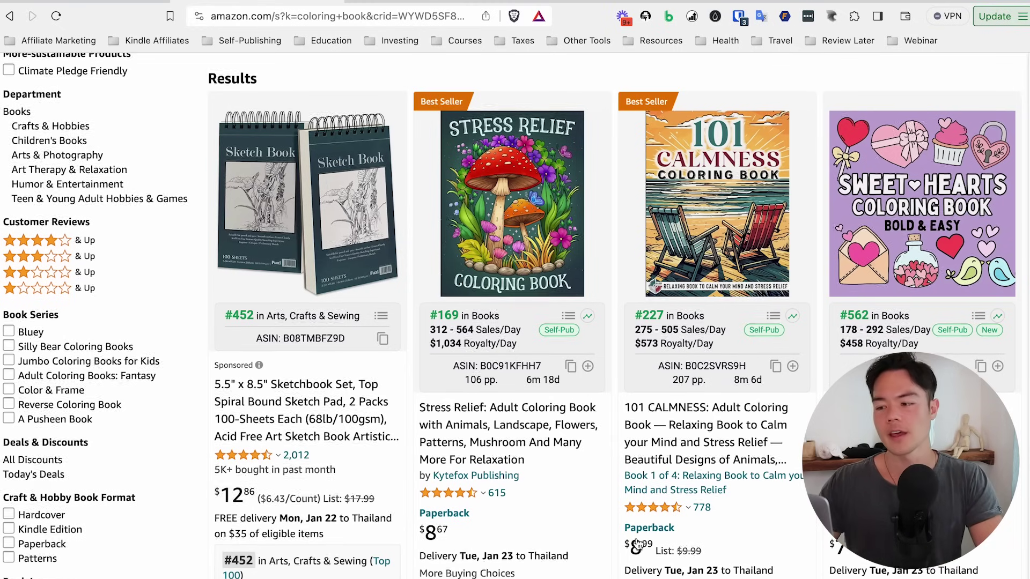
scroll(637, 545, "down", 2)
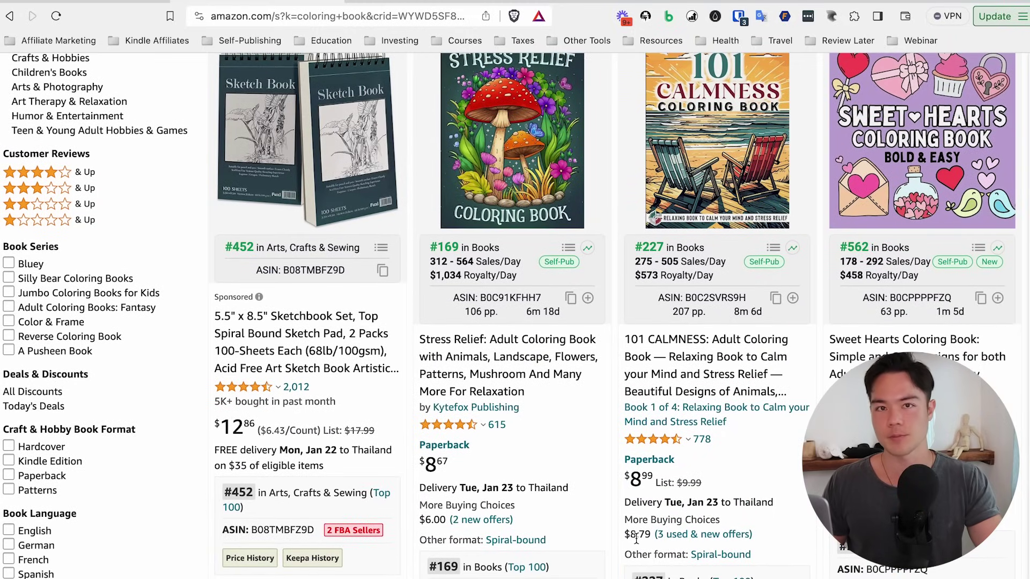
scroll(637, 538, "up", 5)
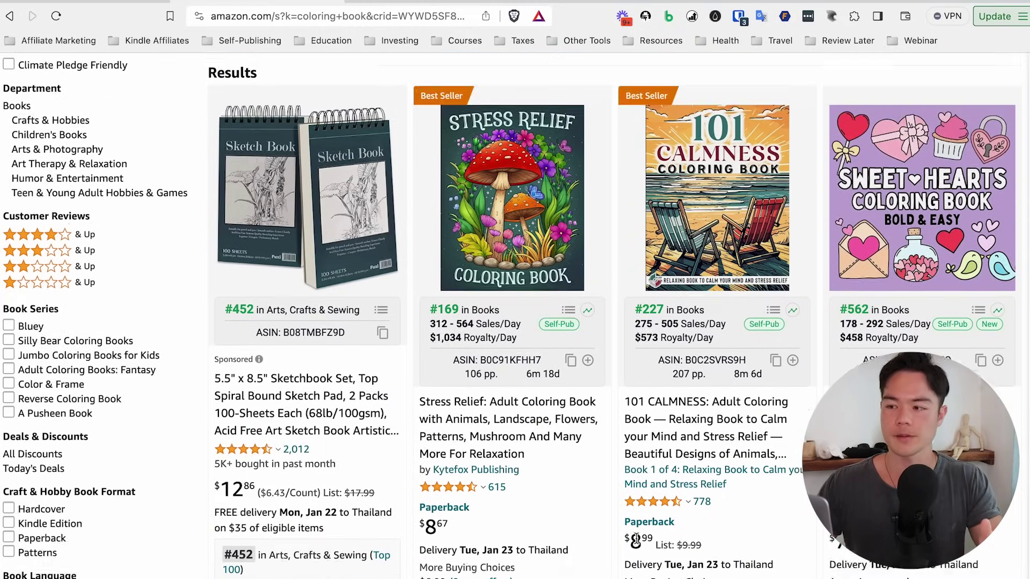
left_click(646, 17)
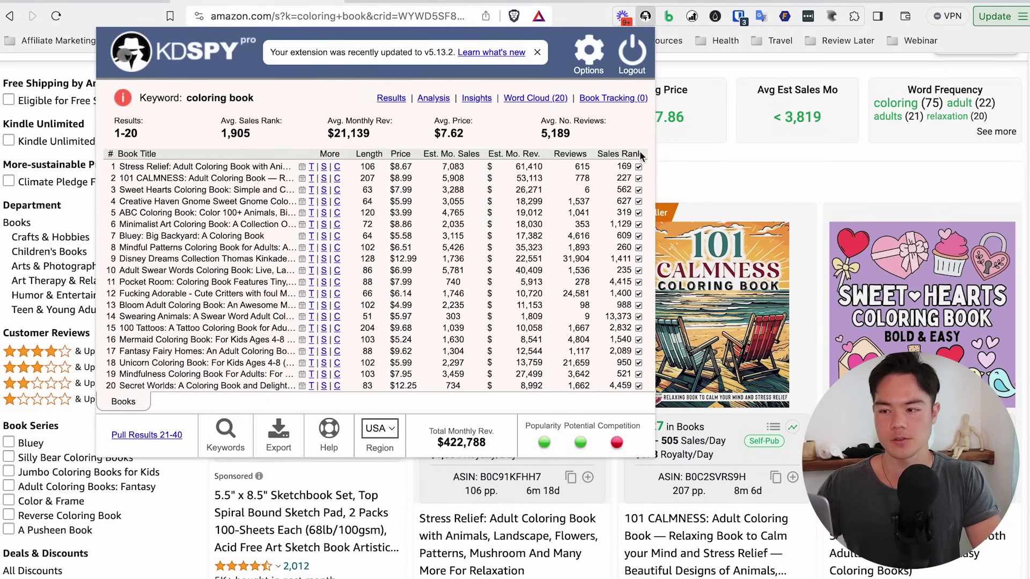
- Compare the KDSPY book list with the Amazon listings and sort the list by sales rank
scroll(883, 187, "down", 10)
scroll(883, 187, "down", 15)
scroll(883, 187, "up", 10)
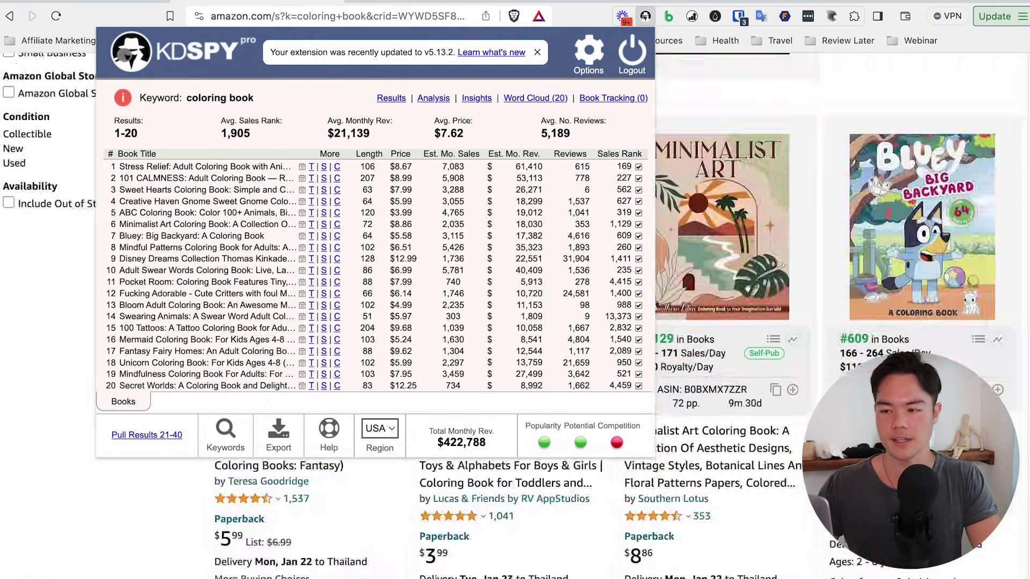
scroll(882, 187, "up", 10)
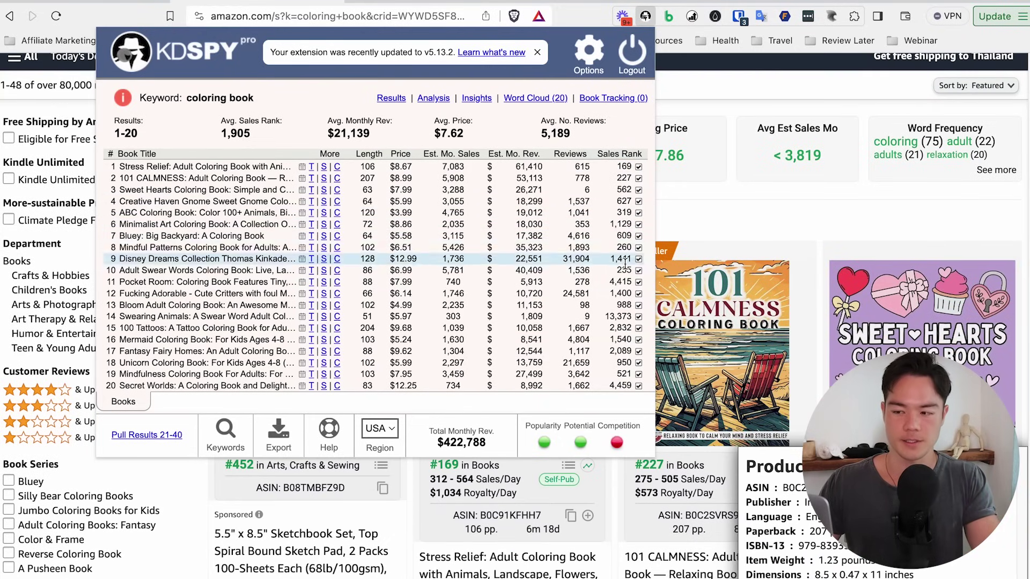
left_click(621, 154)
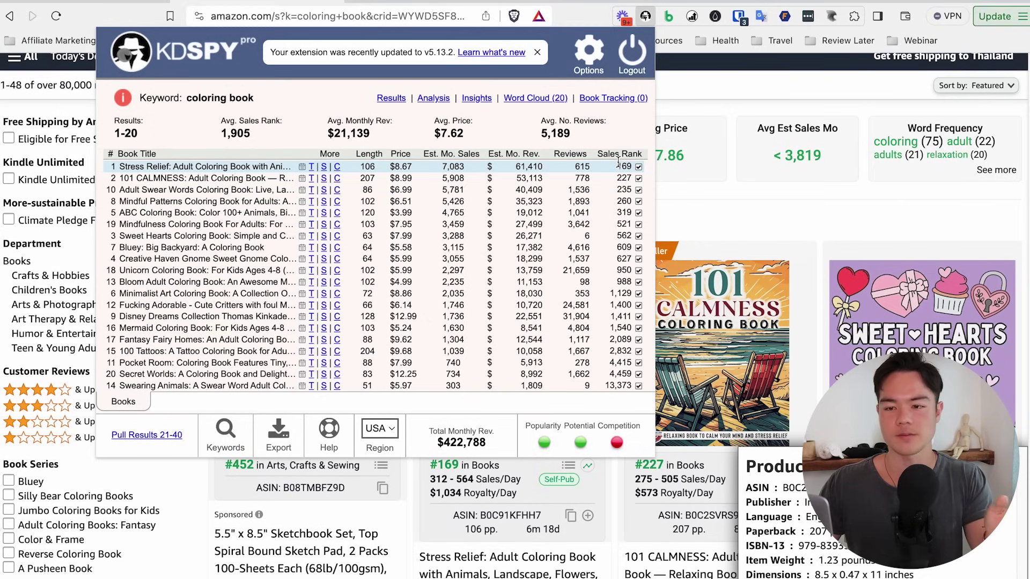
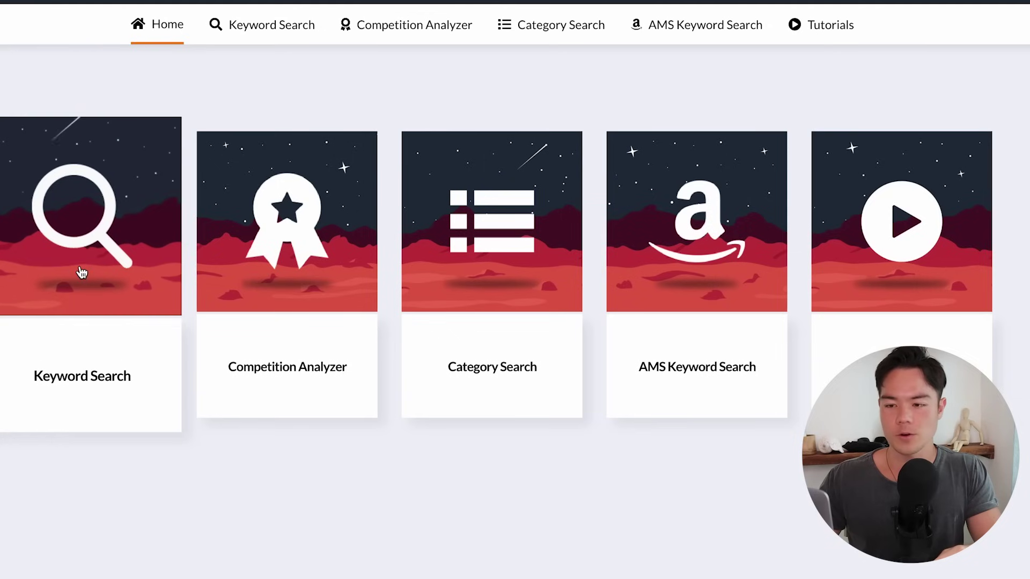
- Switch to Publisher Rocket, run a Books keyword search for "coloring book", and look through the suggested keywords
left_click(83, 271)
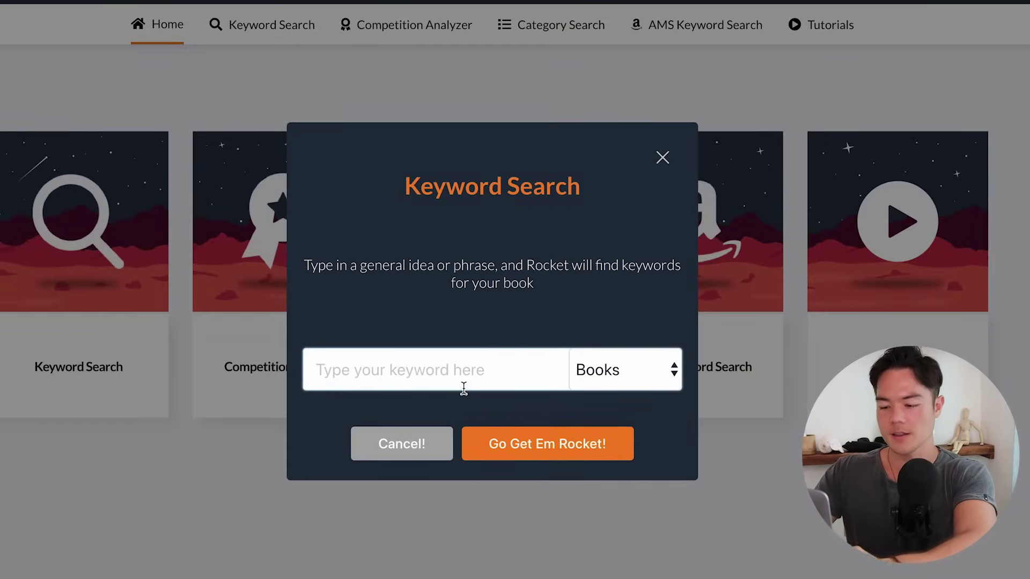
type("coloring book")
key("Return")
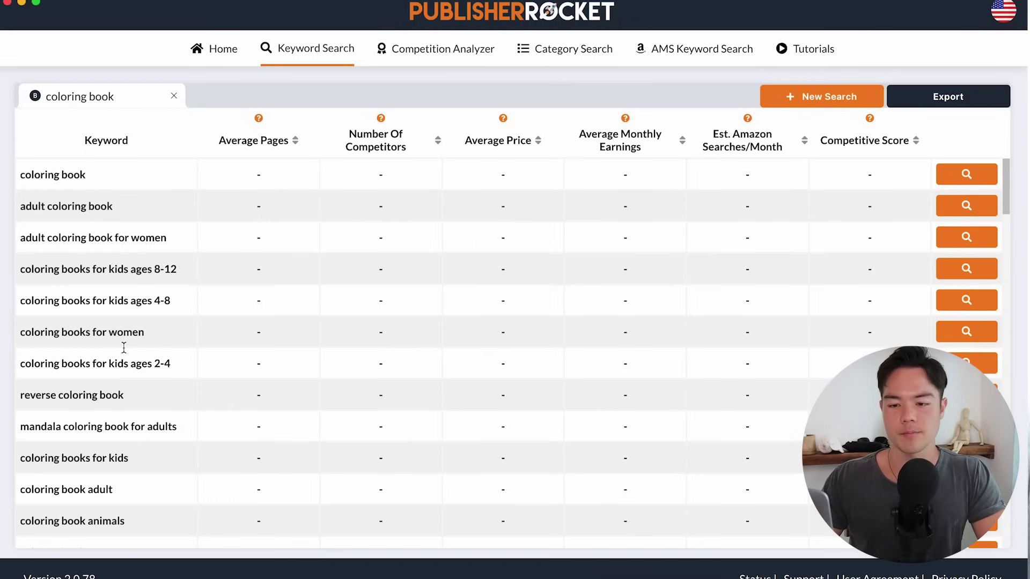
scroll(123, 348, "down", 10)
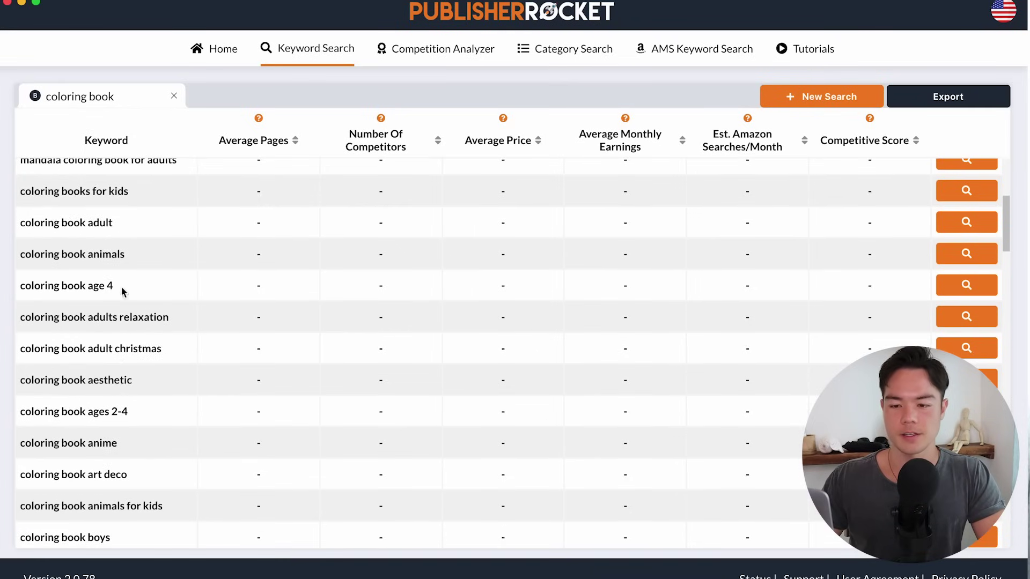
scroll(120, 441, "down", 8)
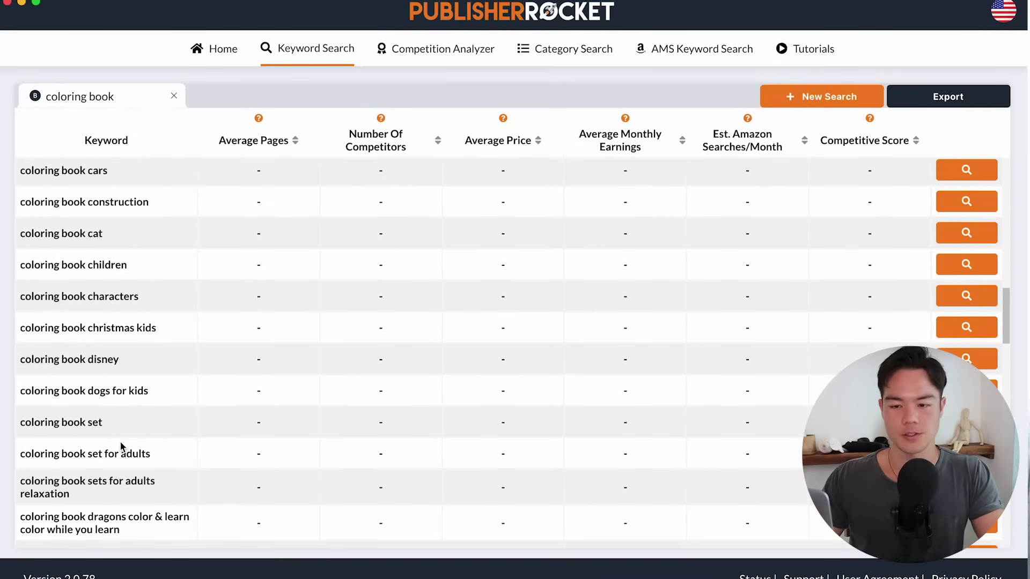
scroll(102, 309, "up", 15)
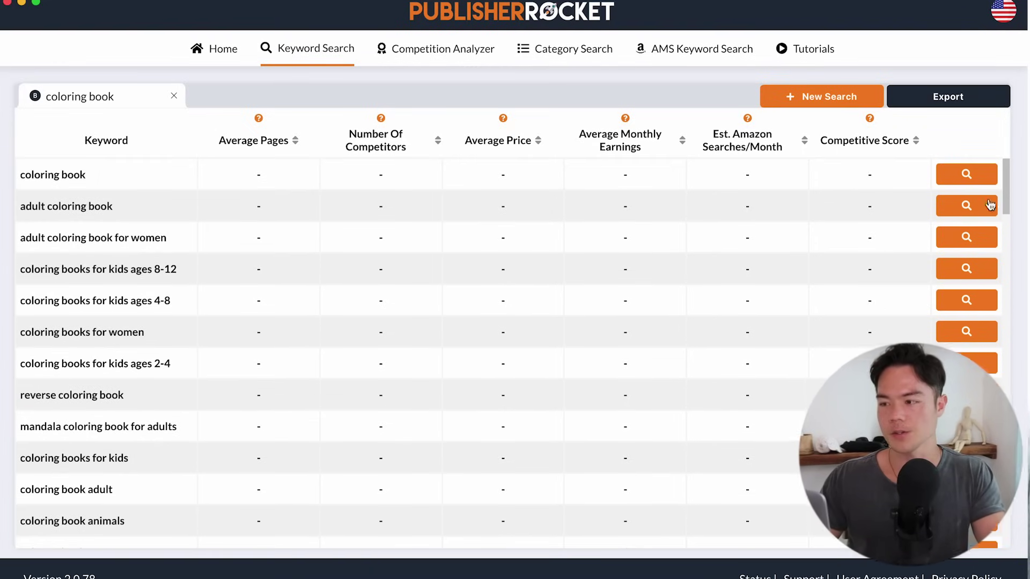
- Analyze the first six keywords, from "coloring book" to "coloring books for women", and review their estimated Amazon searches per month
left_click(967, 174)
left_click(966, 206)
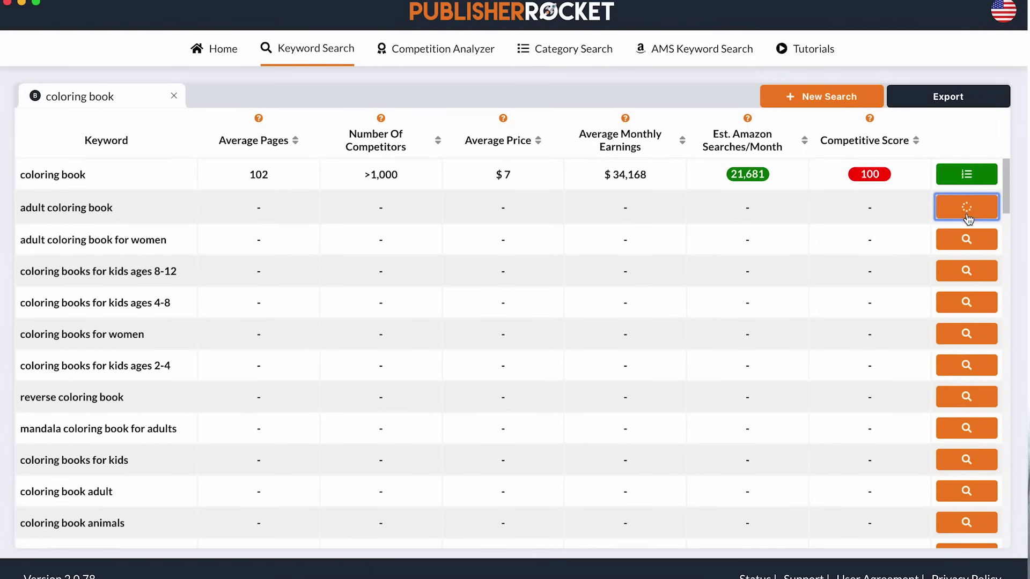
left_click(966, 236)
left_click(964, 273)
left_click(964, 299)
left_click(964, 331)
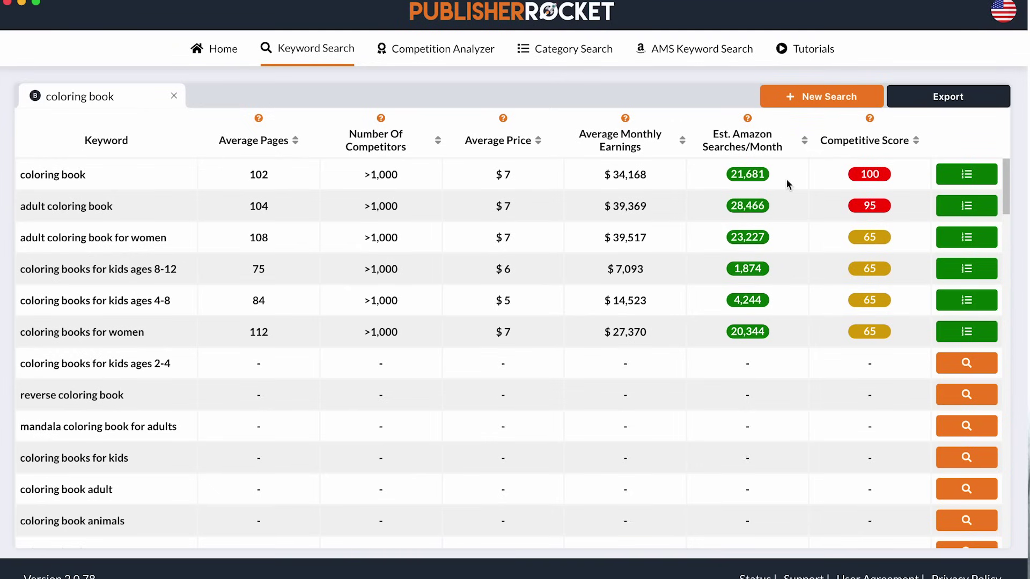
left_click_drag(100, 177, 40, 177)
left_click(732, 148)
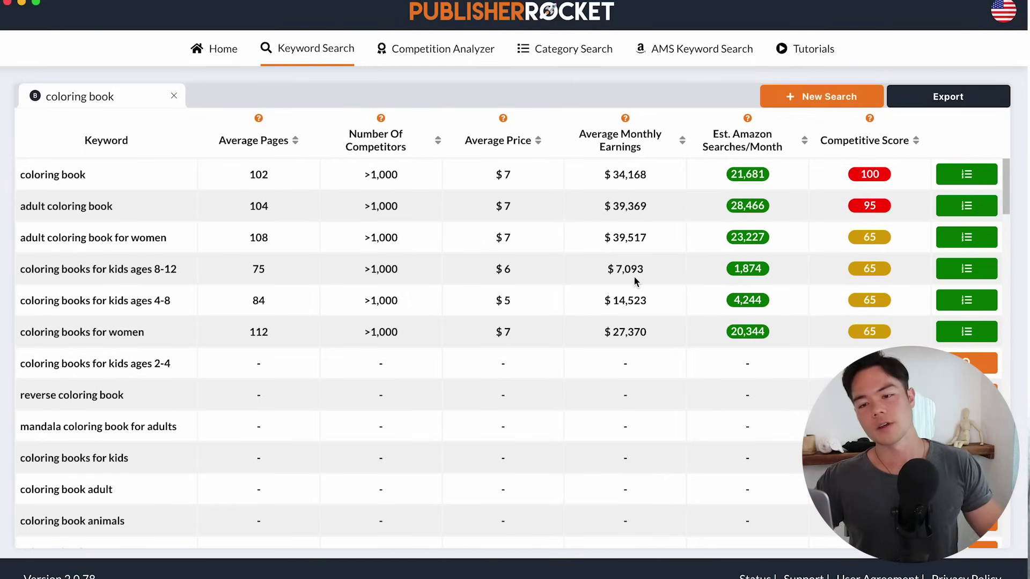
- Analyze the next keywords in the list, from "coloring books for kids ages 2-4" through "coloring book age 4"
left_click(972, 363)
left_click(967, 395)
left_click(966, 426)
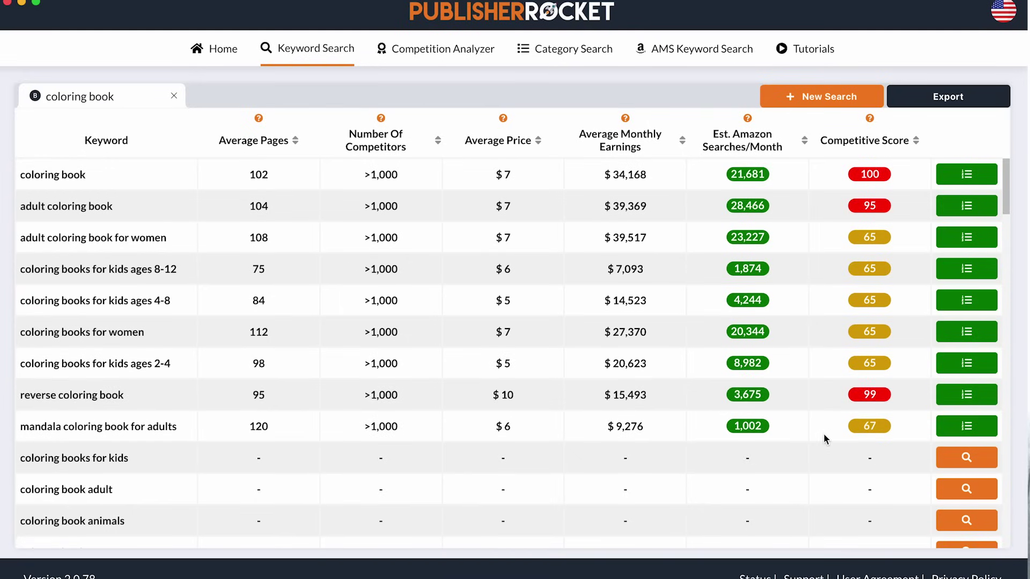
left_click(967, 457)
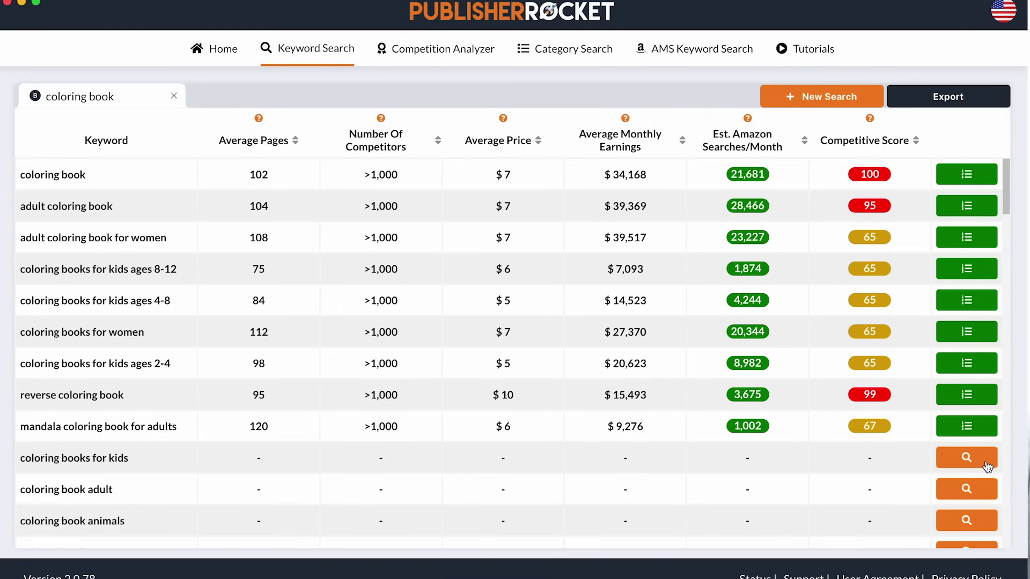
left_click(973, 489)
scroll(976, 497, "down", 5)
left_click(960, 295)
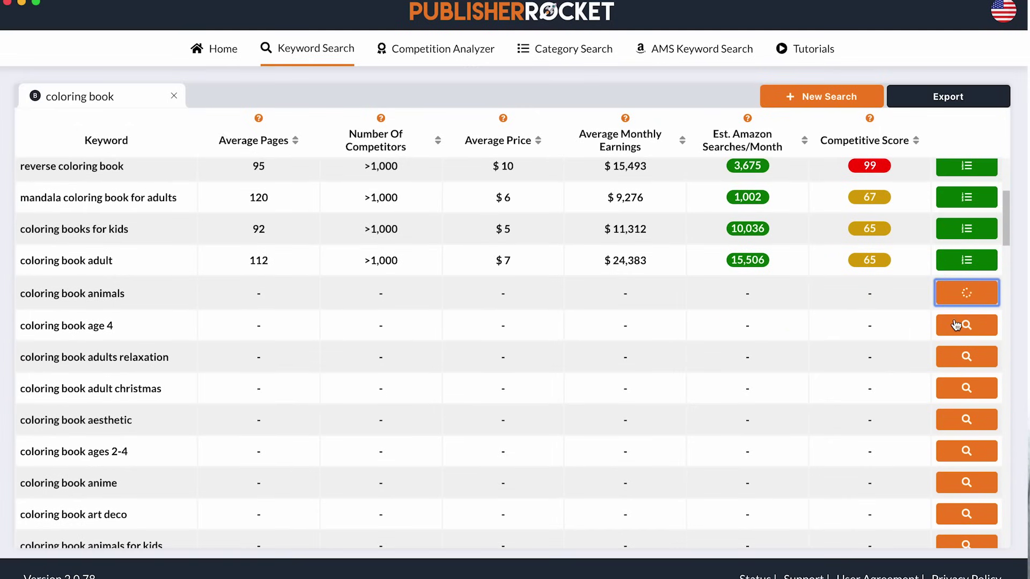
left_click(963, 324)
scroll(922, 283, "up", 5)
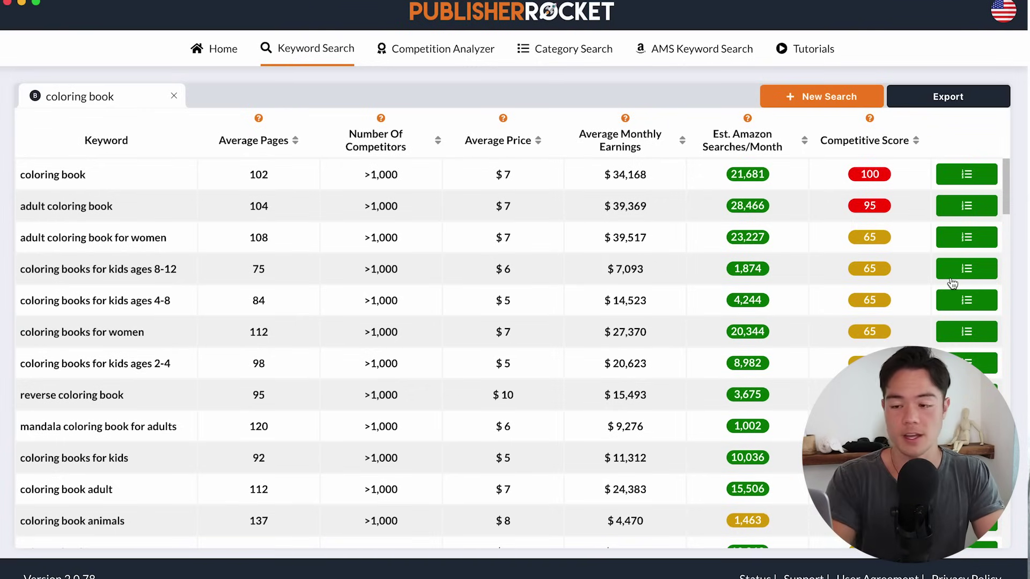
- Open Category Search for Books, examine the sales figures of the Health, Fitness & Dieting categories, and return to the category list
left_click(569, 48)
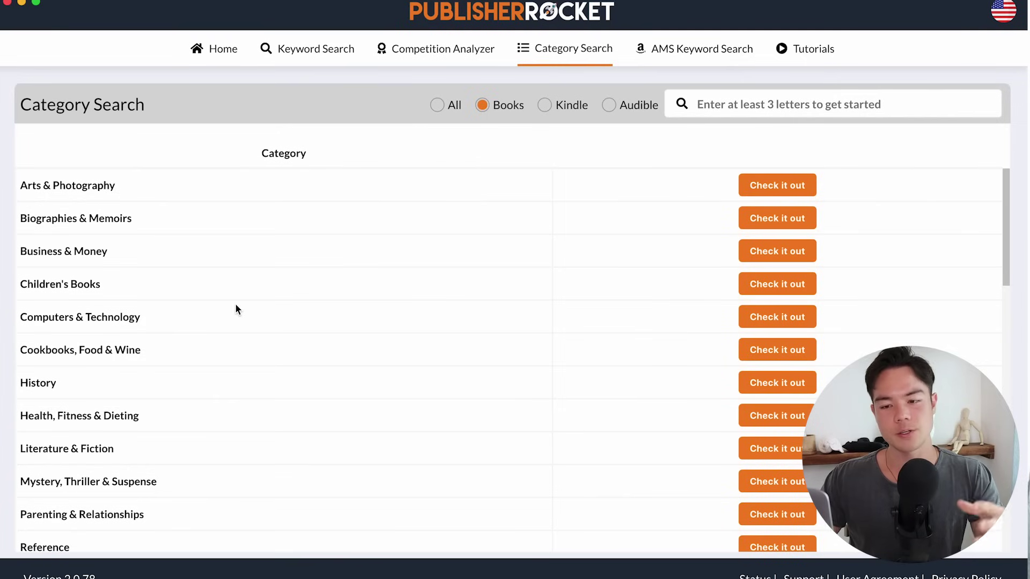
left_click(783, 418)
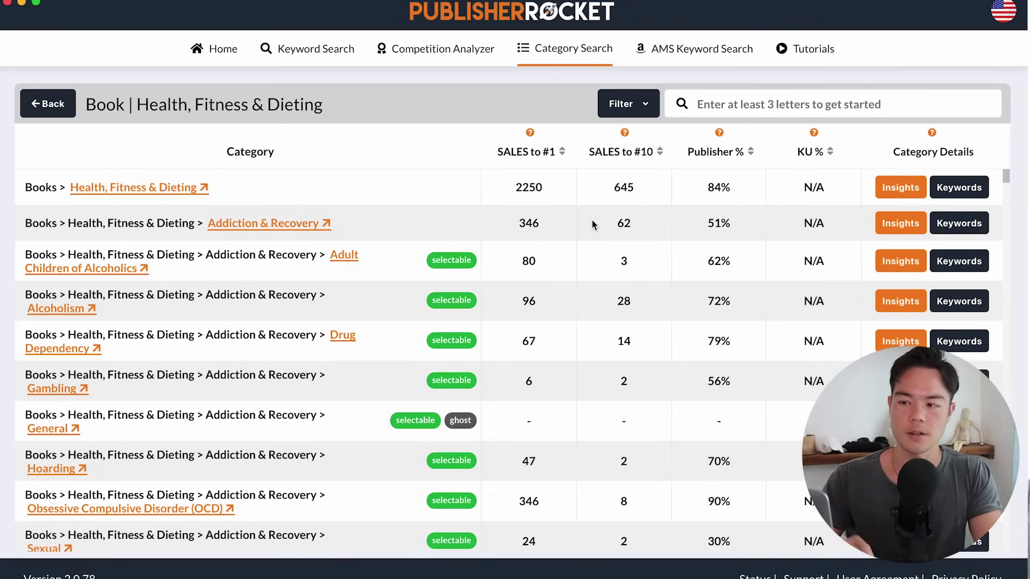
left_click(61, 99)
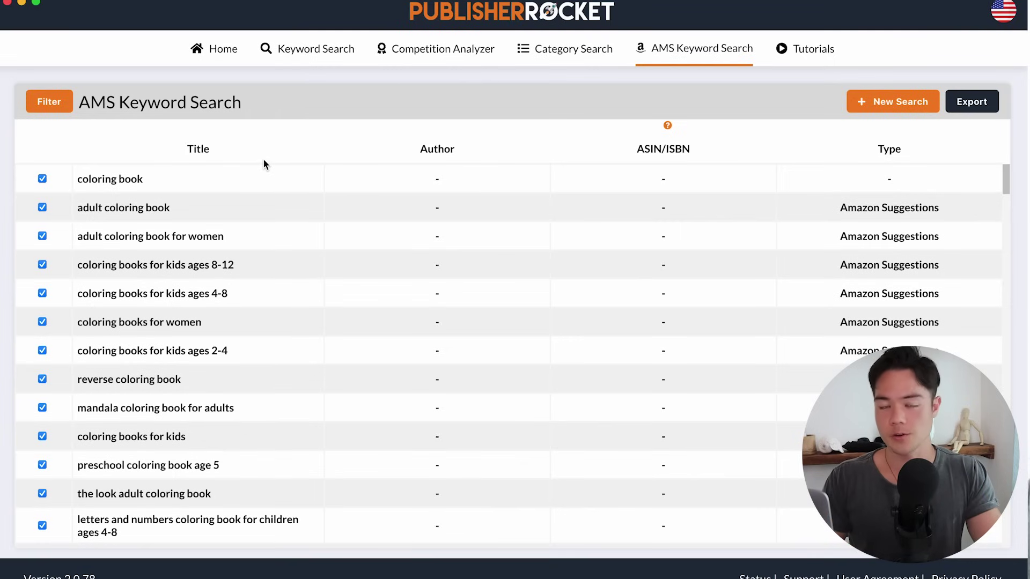
- Look through the suggested coloring book keywords in the AMS Keyword Search list
left_click_drag(79, 178, 223, 413)
scroll(222, 386, "down", 15)
left_click(226, 412)
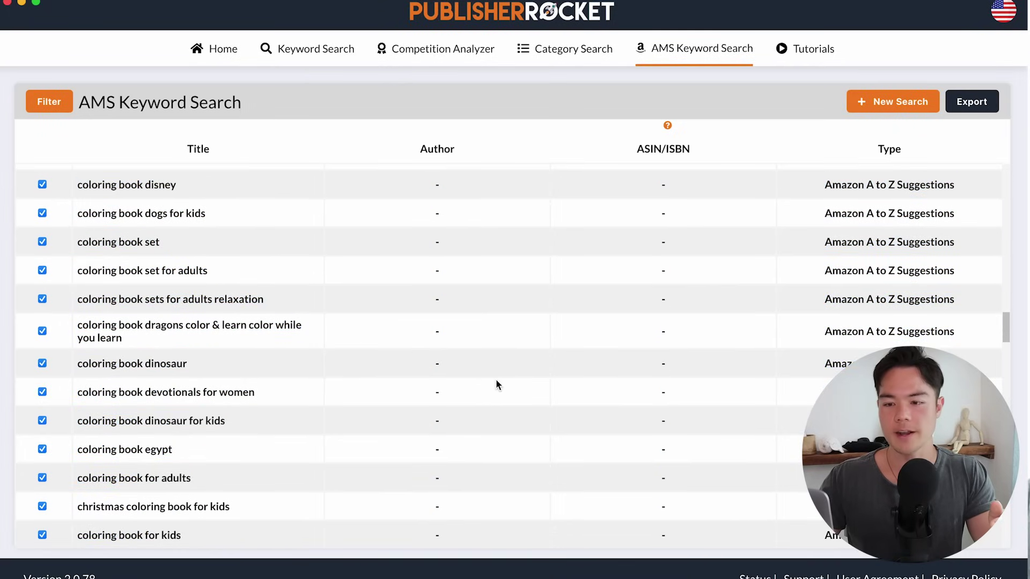
scroll(495, 385, "down", 10)
left_click_drag(218, 494, 91, 207)
left_click(182, 400)
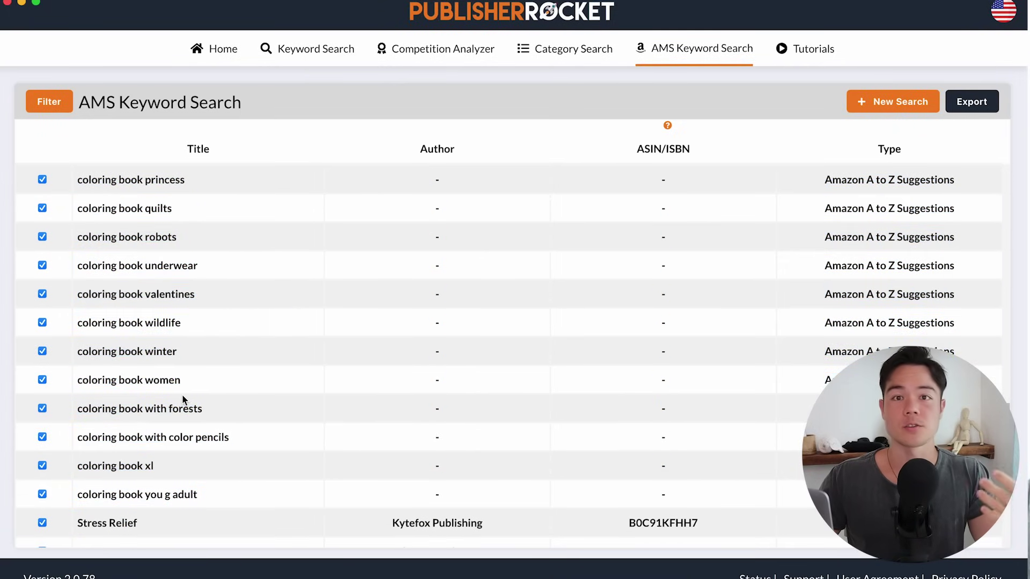
- Examine the ASIN/ISBN values of the competing books in the AMS keyword list
scroll(182, 400, "down", 12)
scroll(629, 201, "up", 1)
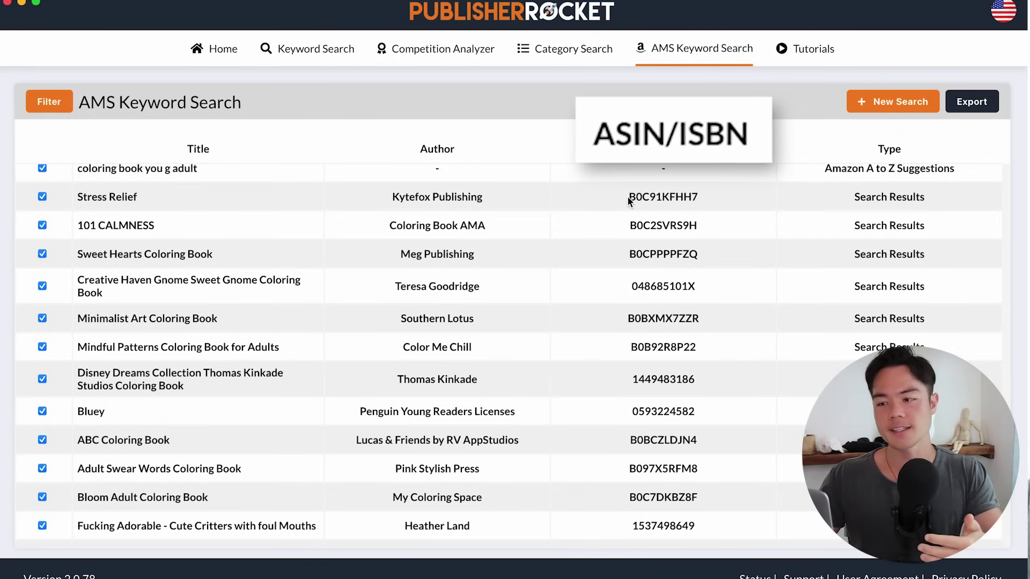
left_click_drag(625, 201, 702, 547)
left_click(704, 370)
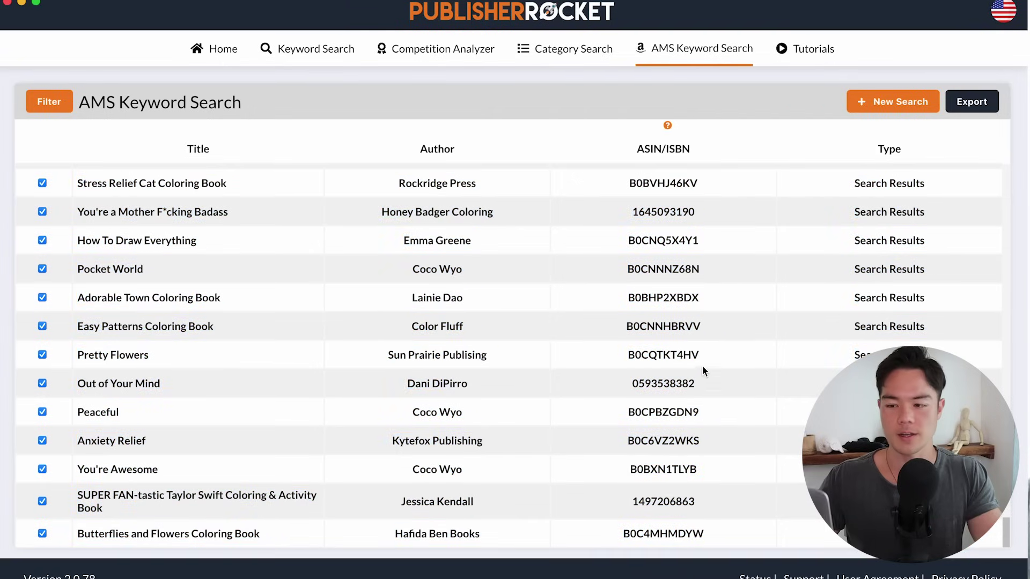